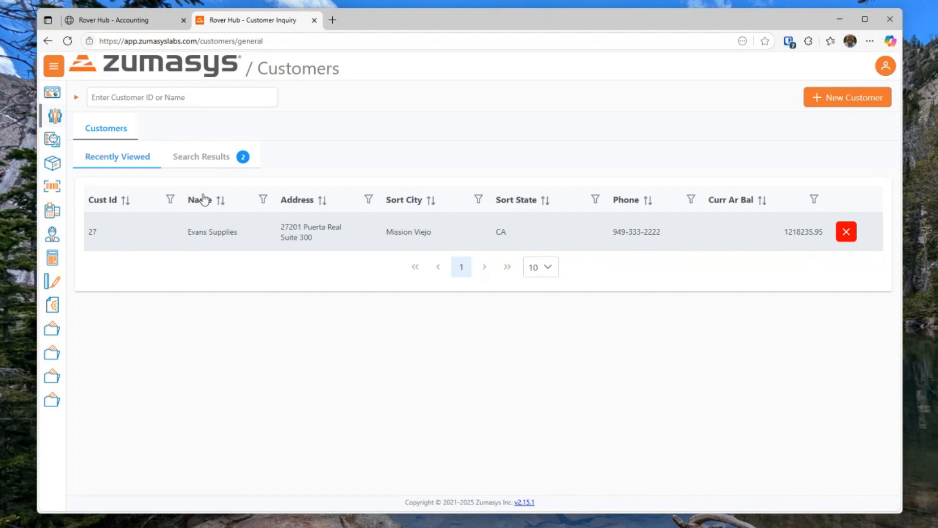
Step: In Evans Supplies' opportunities, add a log entry to the first listed opportunity with subject "adasd" and details "asdads"
{"action": "left_click", "coordinate": [134, 234]}
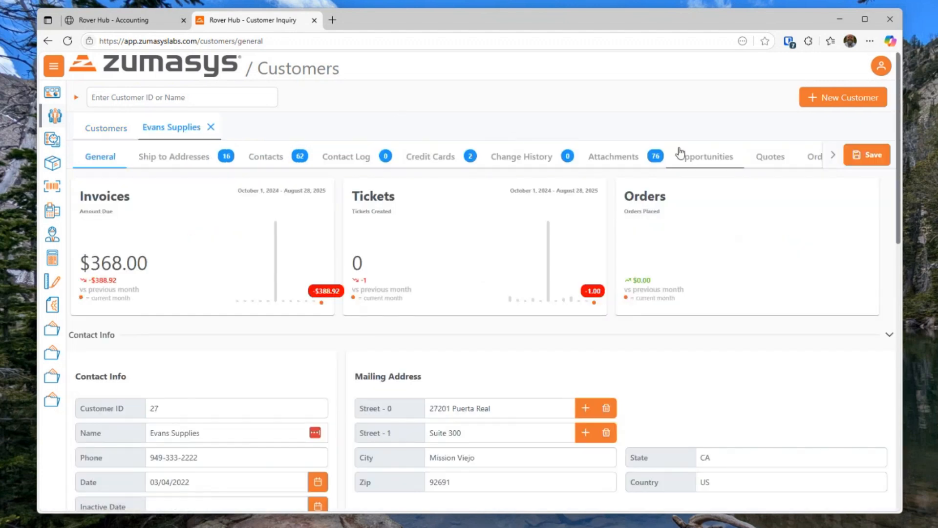
{"action": "left_click", "coordinate": [699, 157]}
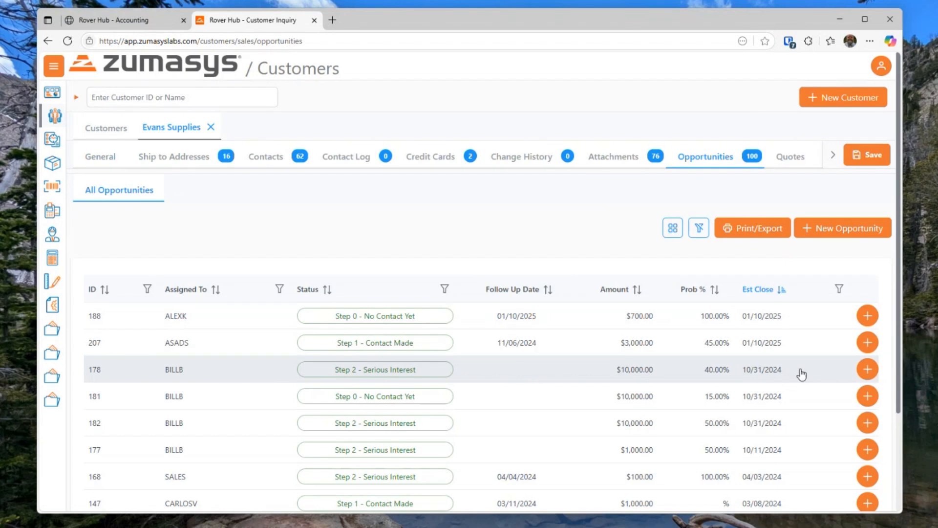
{"action": "left_click", "coordinate": [867, 315]}
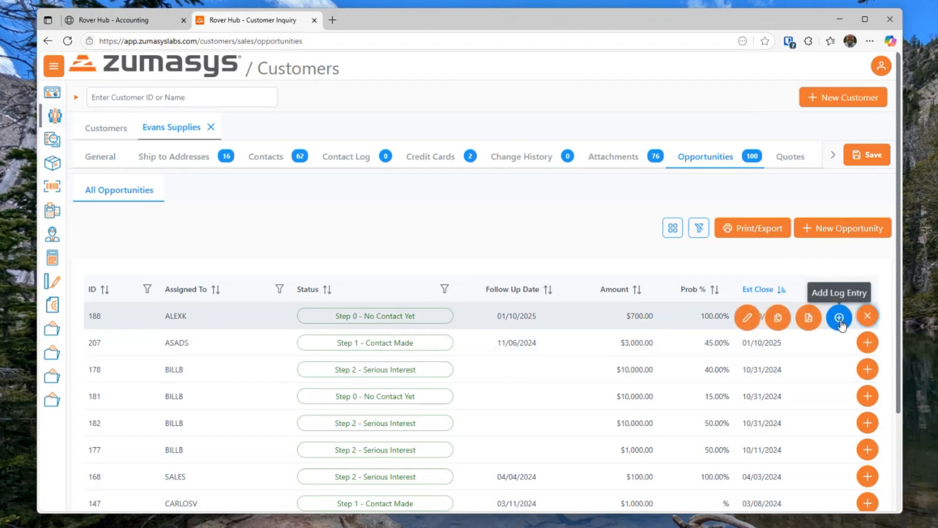
{"action": "left_click", "coordinate": [839, 317]}
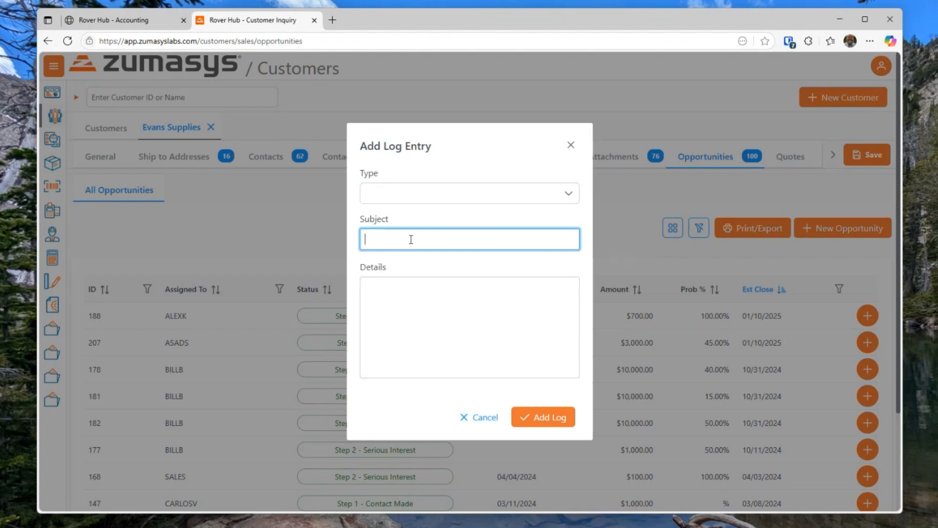
{"action": "type", "text": "adasd"}
{"action": "left_click", "coordinate": [409, 306]}
{"action": "type", "text": "asdads"}
{"action": "left_click", "coordinate": [543, 417]}
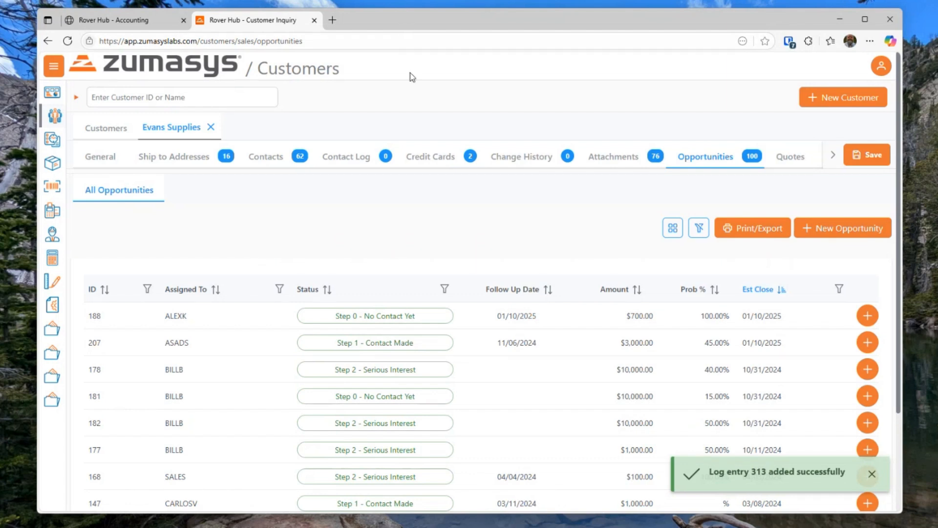
Step: Check how overdue the follow-up dates of the first two listed opportunities are
{"action": "mouse_move", "coordinate": [521, 316]}
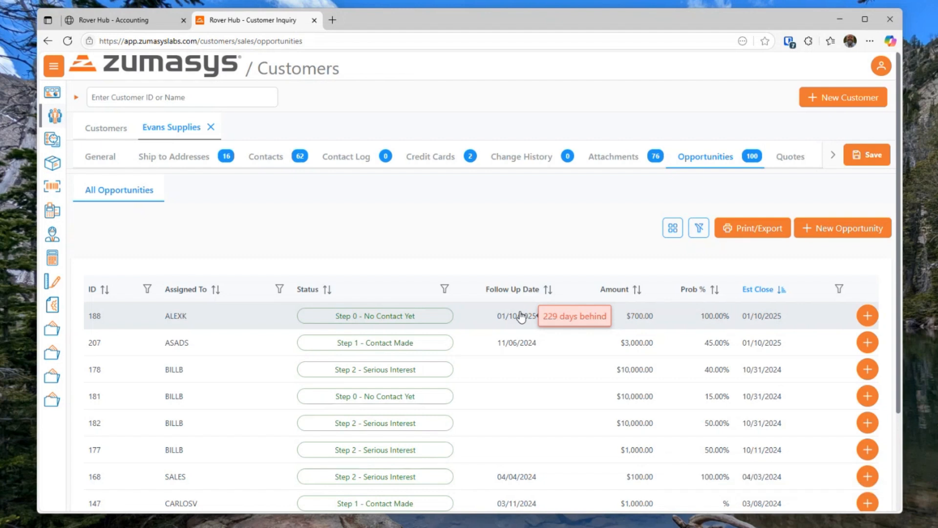
{"action": "mouse_move", "coordinate": [517, 343]}
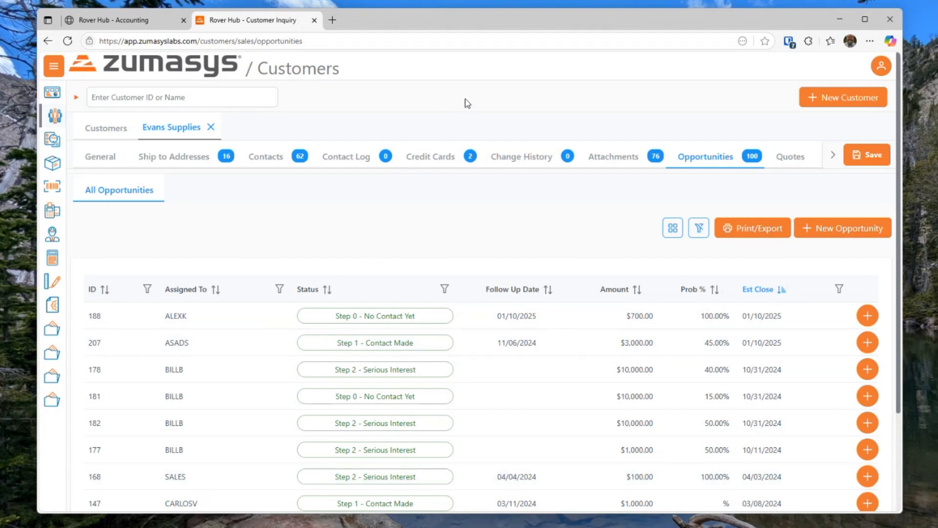
Step: Switch to the Rover Accounting dashboard and examine the payables invoices due in the next 7 days
{"action": "left_click", "coordinate": [126, 24]}
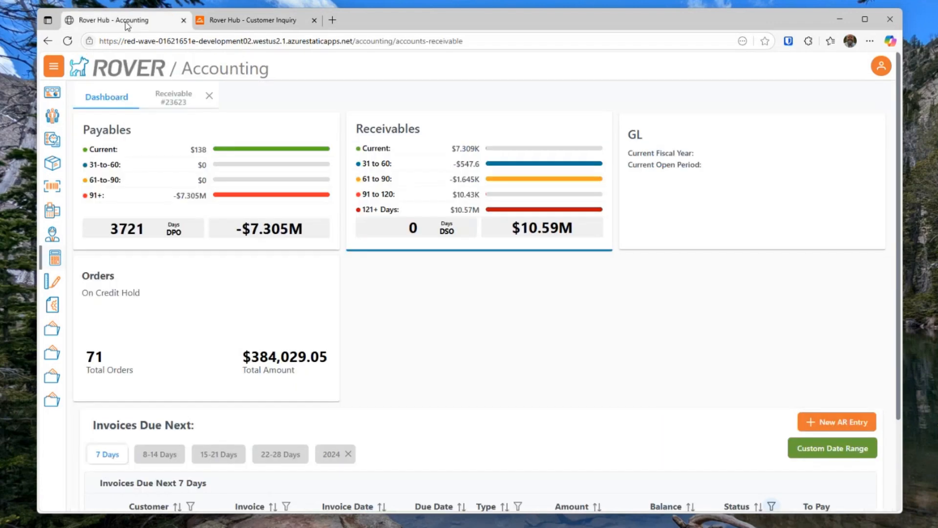
{"action": "left_click_drag", "start_coordinate": [364, 23], "coordinate": [360, 24]}
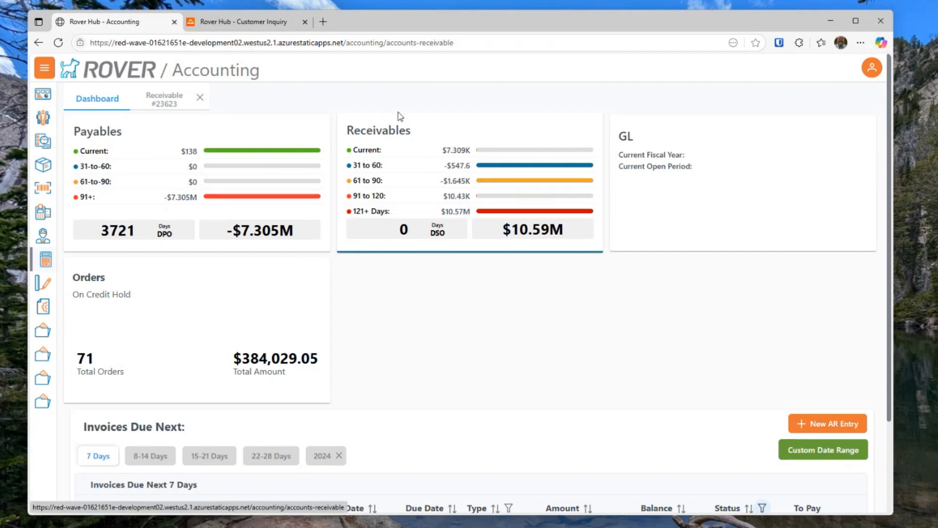
{"action": "left_click", "coordinate": [190, 126]}
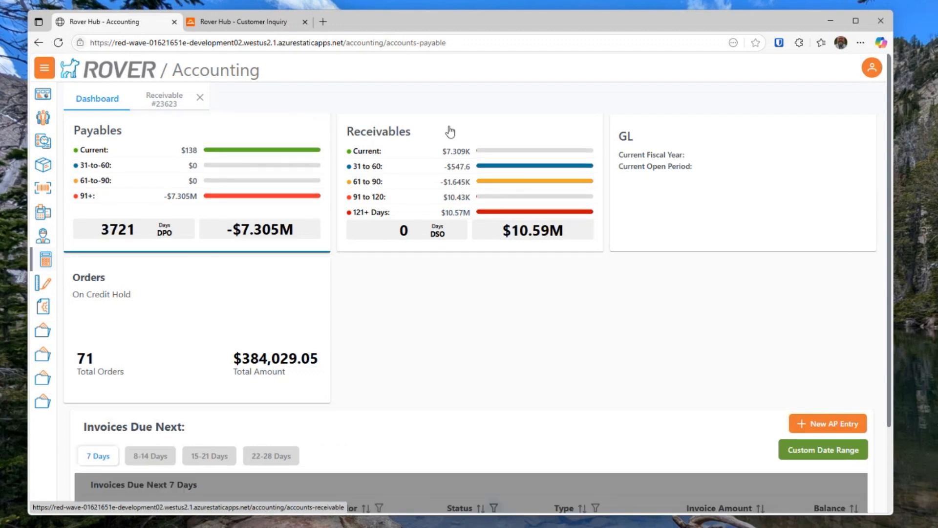
{"action": "scroll", "coordinate": [381, 469], "scroll_direction": "down", "scroll_amount": 1}
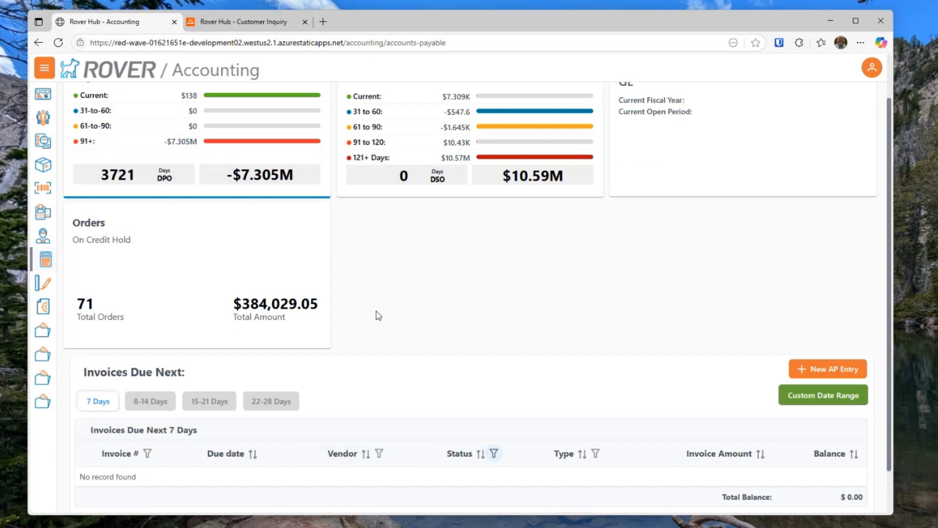
{"action": "scroll", "coordinate": [375, 316], "scroll_direction": "up", "scroll_amount": 1}
Step: Show the receivables and examine the invoices due in the next 7 days
{"action": "left_click", "coordinate": [433, 128]}
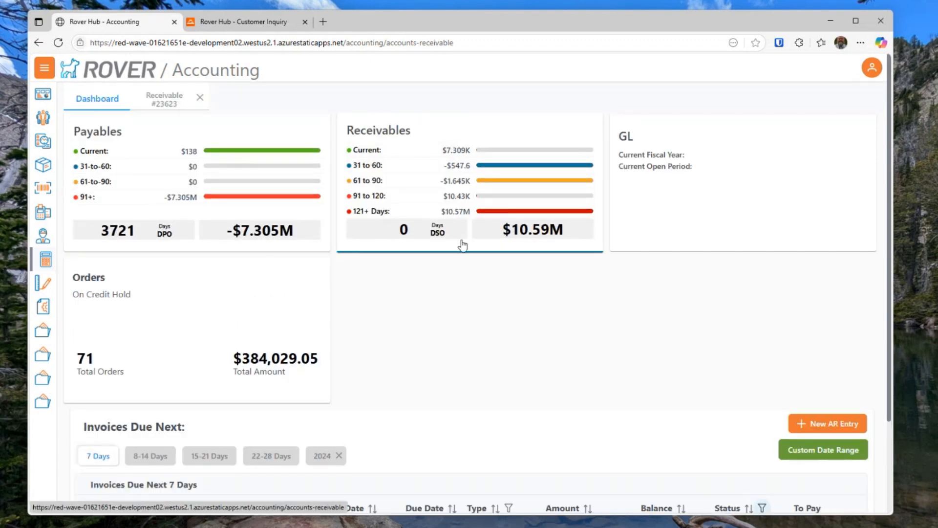
{"action": "scroll", "coordinate": [402, 392], "scroll_direction": "down", "scroll_amount": 2}
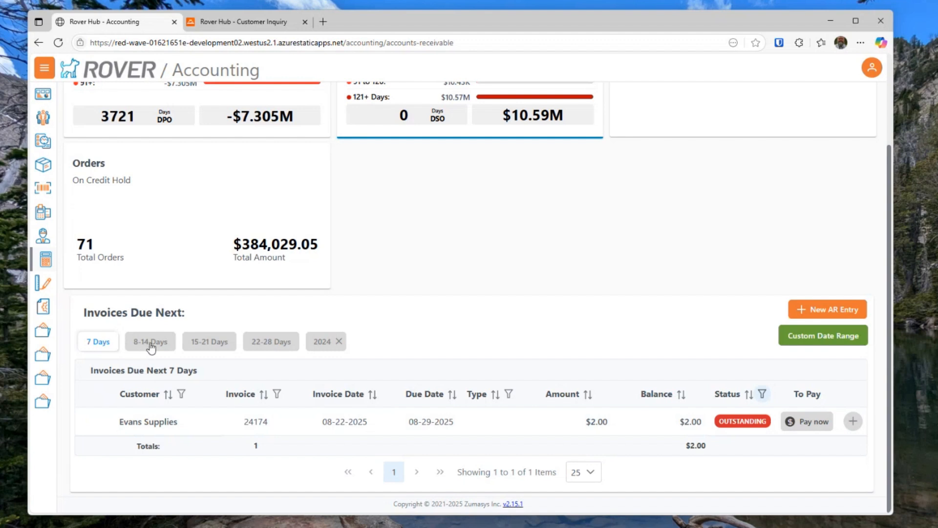
{"action": "scroll", "coordinate": [400, 92], "scroll_direction": "up", "scroll_amount": 2}
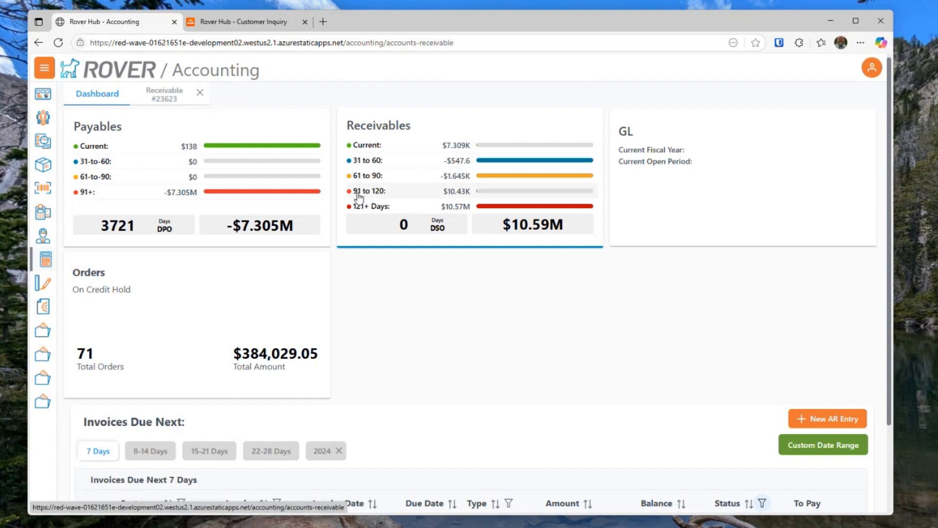
Step: View the receivables invoices in the Current and 31 to 60 aging buckets and in the saved 2024 date range
{"action": "left_click", "coordinate": [367, 146]}
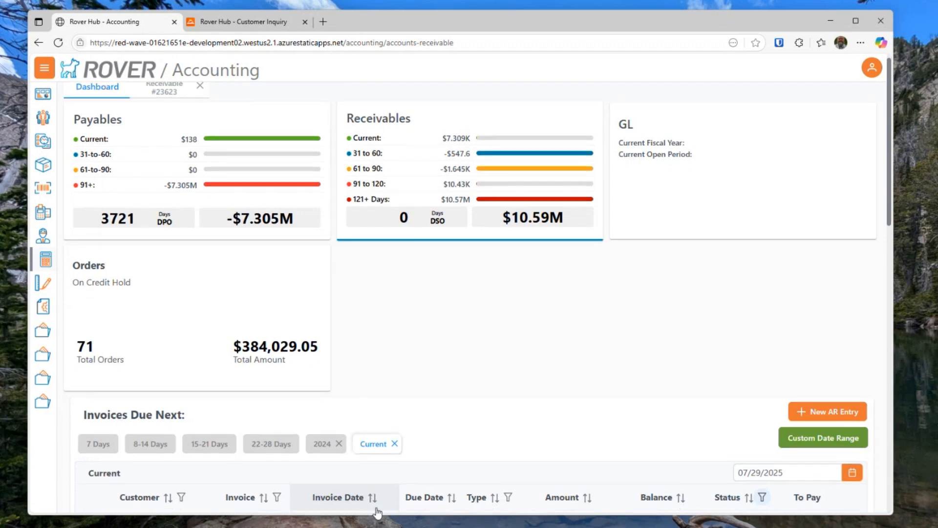
{"action": "scroll", "coordinate": [382, 513], "scroll_direction": "down", "scroll_amount": 3}
{"action": "scroll", "coordinate": [501, 220], "scroll_direction": "up", "scroll_amount": 3}
{"action": "left_click", "coordinate": [386, 160]}
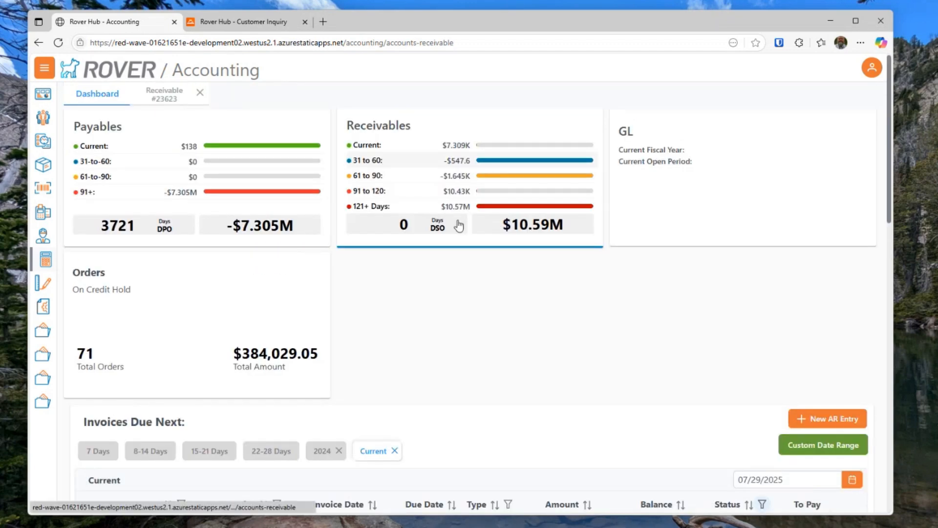
{"action": "scroll", "coordinate": [472, 373], "scroll_direction": "down", "scroll_amount": 2}
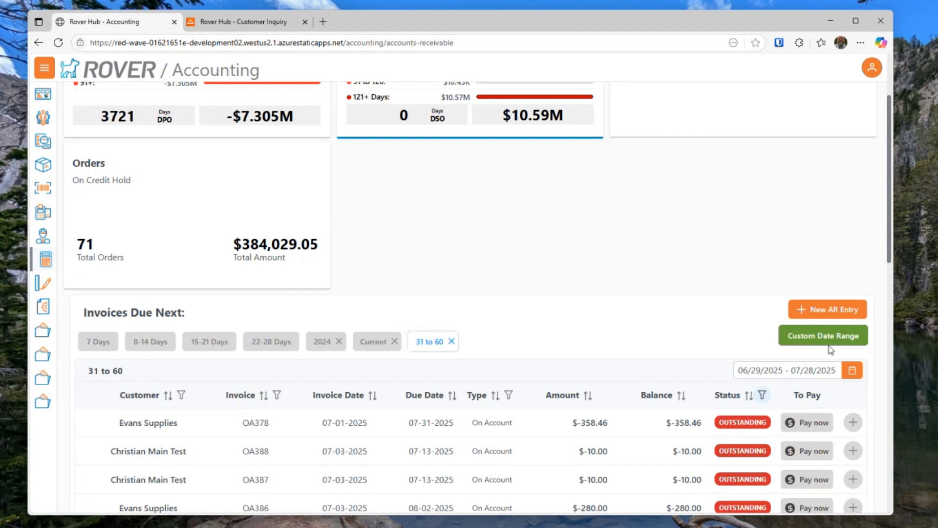
{"action": "left_click", "coordinate": [320, 345]}
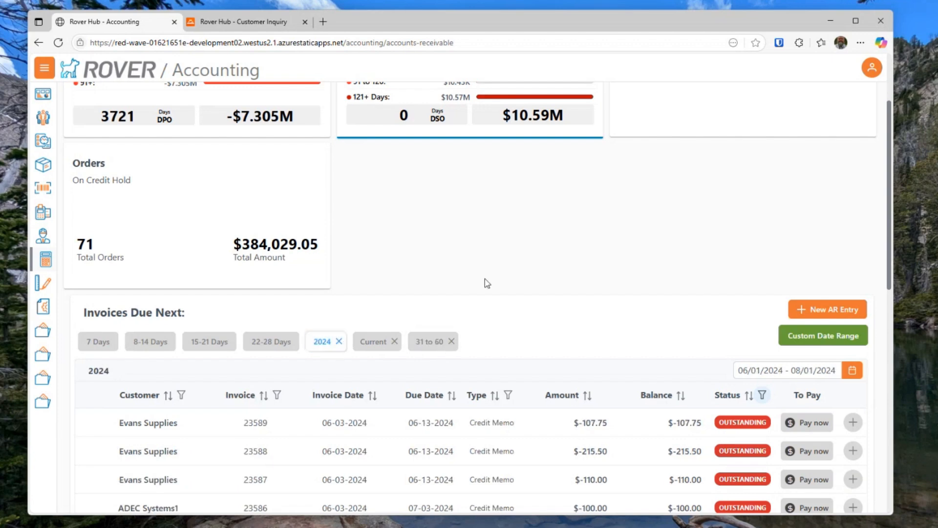
Step: Add a custom date range titled "My Bucket" covering 05/01/2025 to 05/31/2025 and review its invoices
{"action": "left_click", "coordinate": [820, 340]}
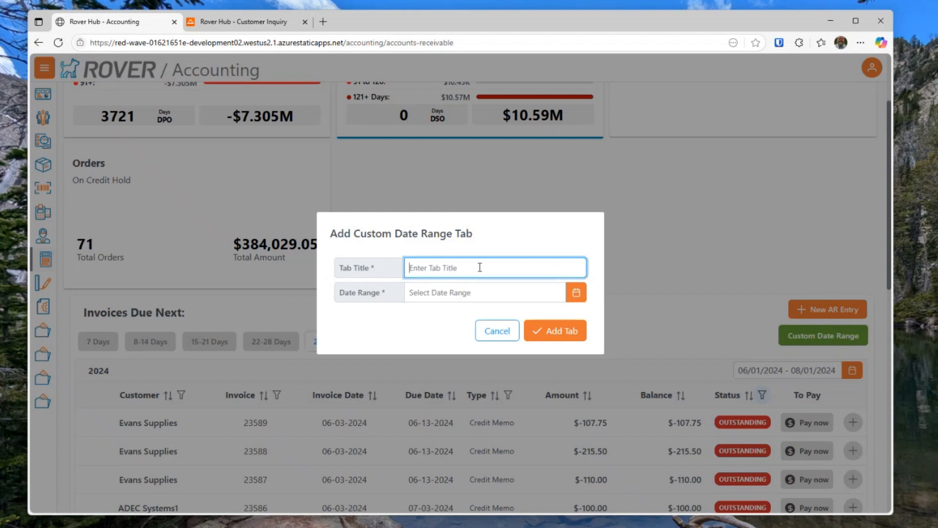
{"action": "type", "text": "My Bucket"}
{"action": "left_click", "coordinate": [525, 295]}
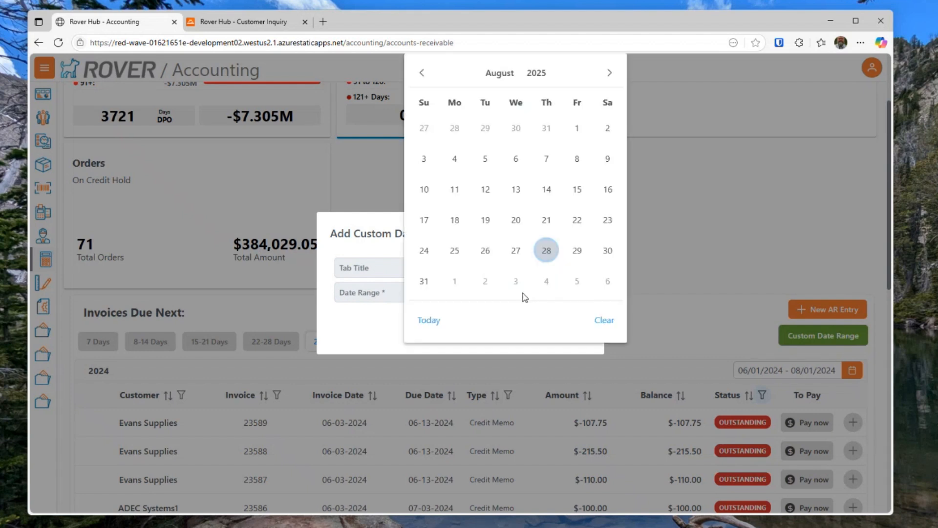
{"action": "left_click", "coordinate": [609, 75]}
{"action": "left_click", "coordinate": [608, 74]}
{"action": "left_click", "coordinate": [608, 74]}
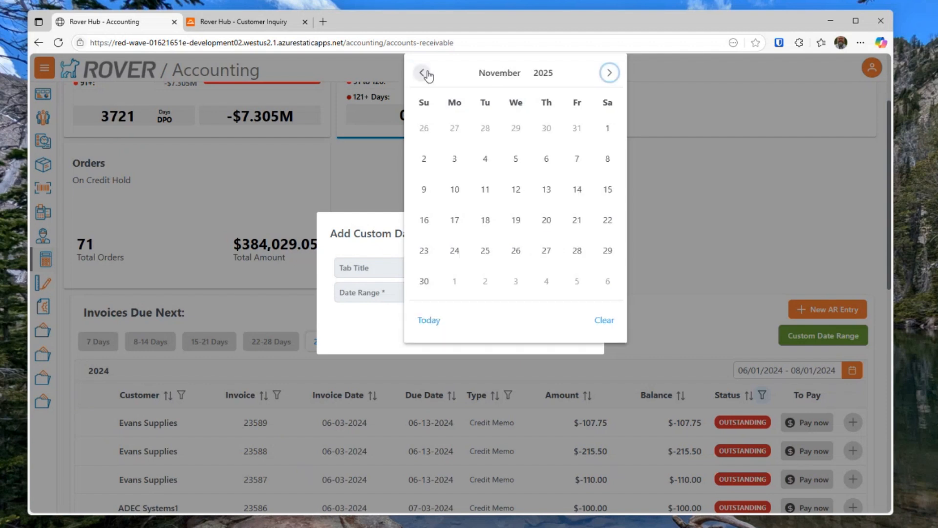
{"action": "left_click", "coordinate": [423, 74]}
{"action": "left_click", "coordinate": [424, 73]}
{"action": "left_click", "coordinate": [423, 73]}
{"action": "left_click", "coordinate": [423, 73]}
{"action": "left_click", "coordinate": [423, 74]}
{"action": "left_click", "coordinate": [423, 73]}
{"action": "left_click", "coordinate": [547, 128]}
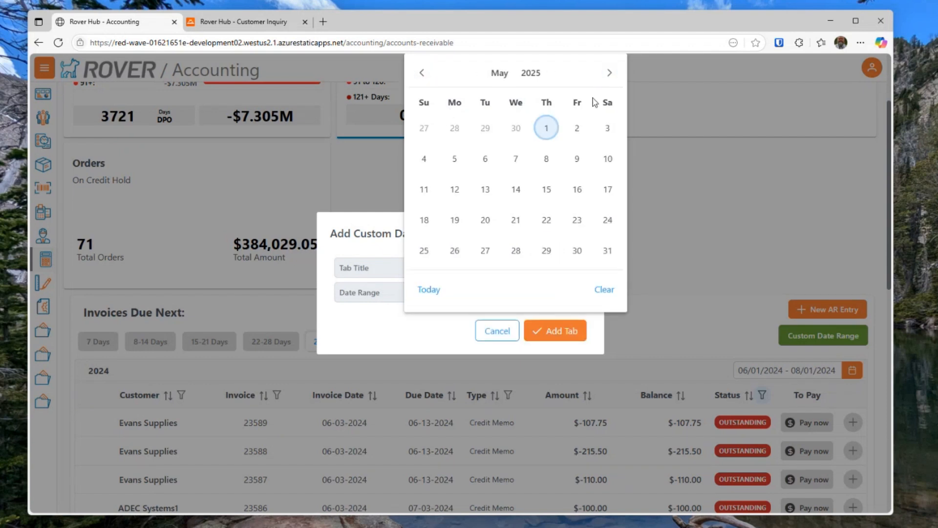
{"action": "left_click", "coordinate": [607, 250]}
{"action": "left_click", "coordinate": [582, 334]}
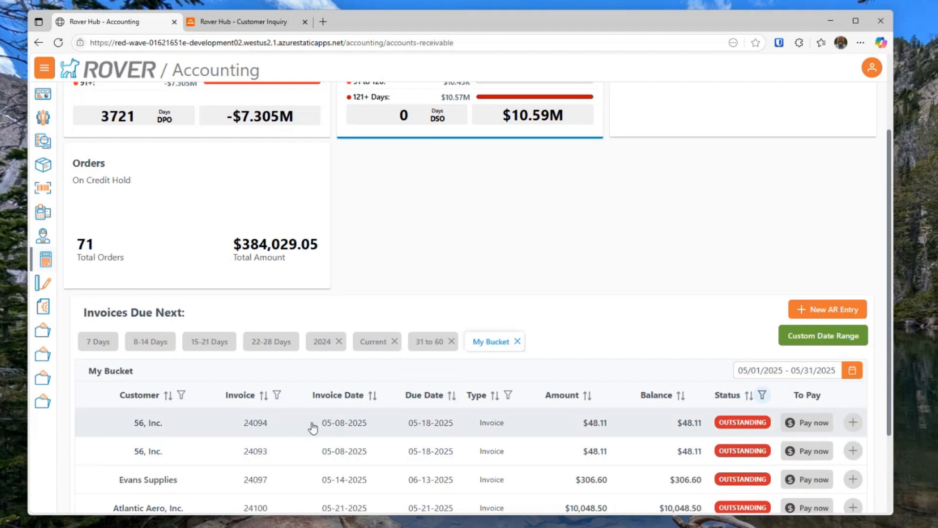
{"action": "scroll", "coordinate": [308, 429], "scroll_direction": "down", "scroll_amount": 2}
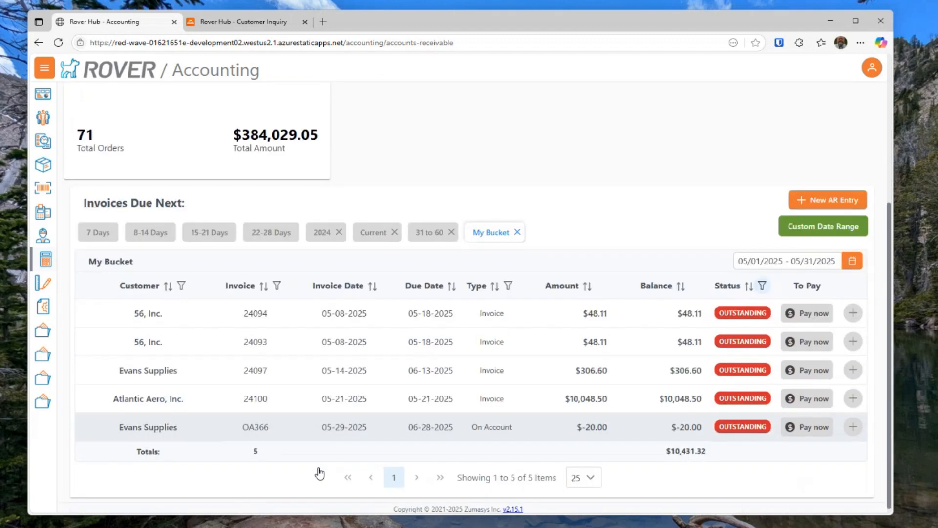
Step: Start a new AR entry with company code 1 - Rover Data Systems and the customer ID of Evans Supplies
{"action": "scroll", "coordinate": [319, 473], "scroll_direction": "up", "scroll_amount": 2}
{"action": "scroll", "coordinate": [295, 332], "scroll_direction": "up", "scroll_amount": 3}
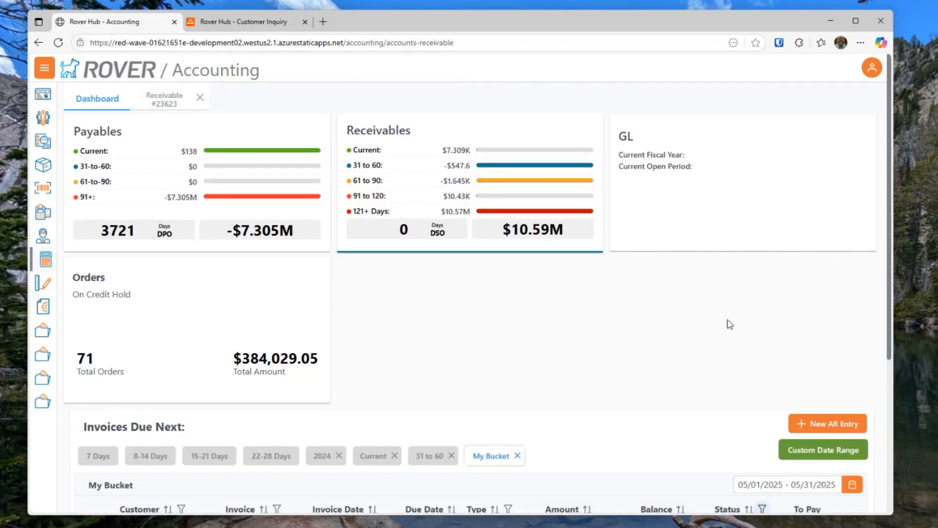
{"action": "left_click", "coordinate": [826, 426]}
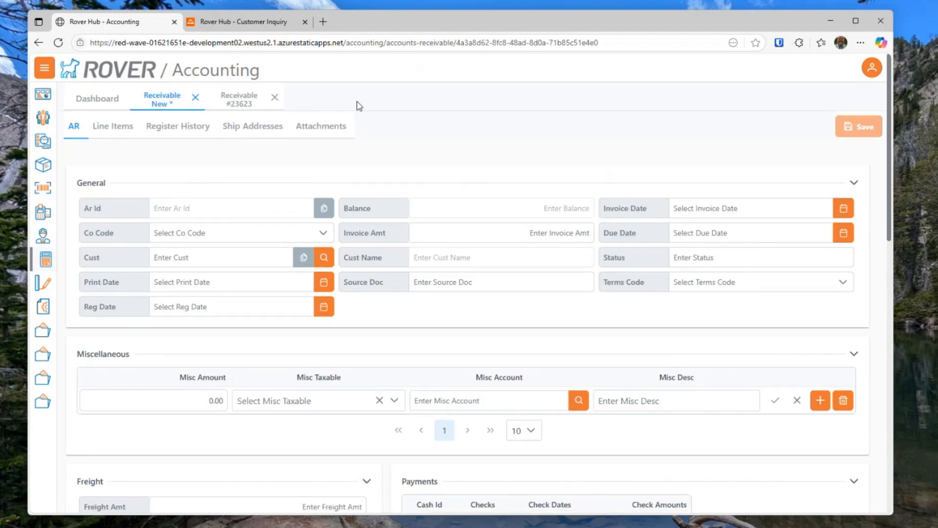
{"action": "left_click", "coordinate": [246, 233]}
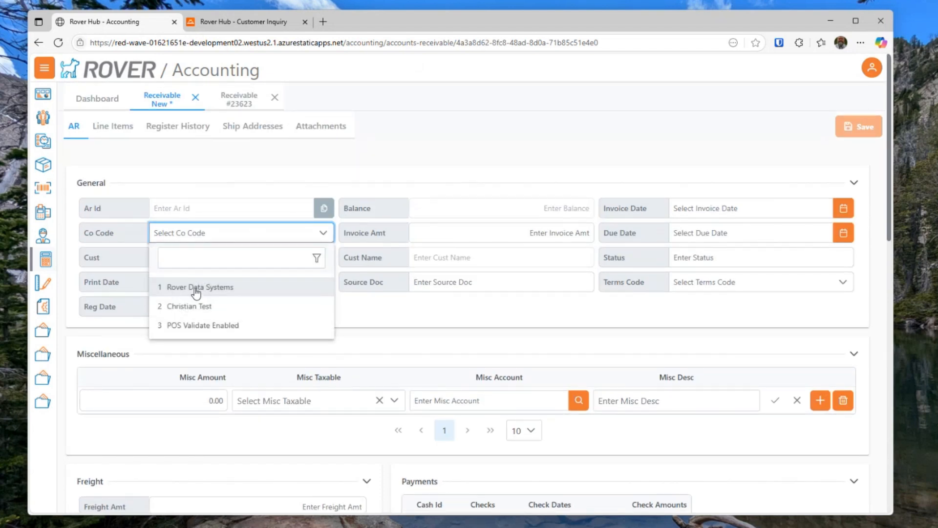
{"action": "left_click", "coordinate": [196, 287]}
{"action": "left_click", "coordinate": [182, 259]}
{"action": "type", "text": "27"}
{"action": "key", "text": "Tab"}
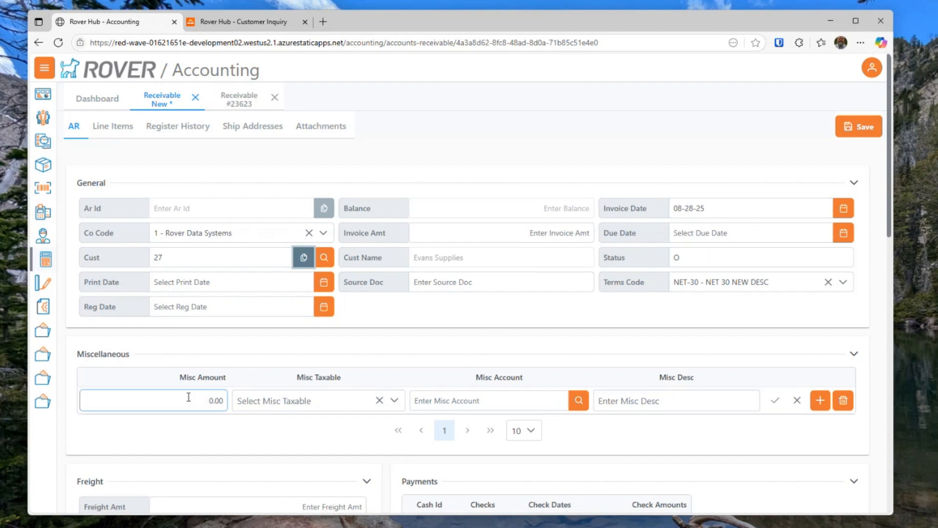
Step: Set the miscellaneous charge's amount to 12.00 and its taxable option to N - This misc charge is not taxable
{"action": "left_click_drag", "start_coordinate": [186, 400], "coordinate": [253, 407]}
{"action": "type", "text": "12"}
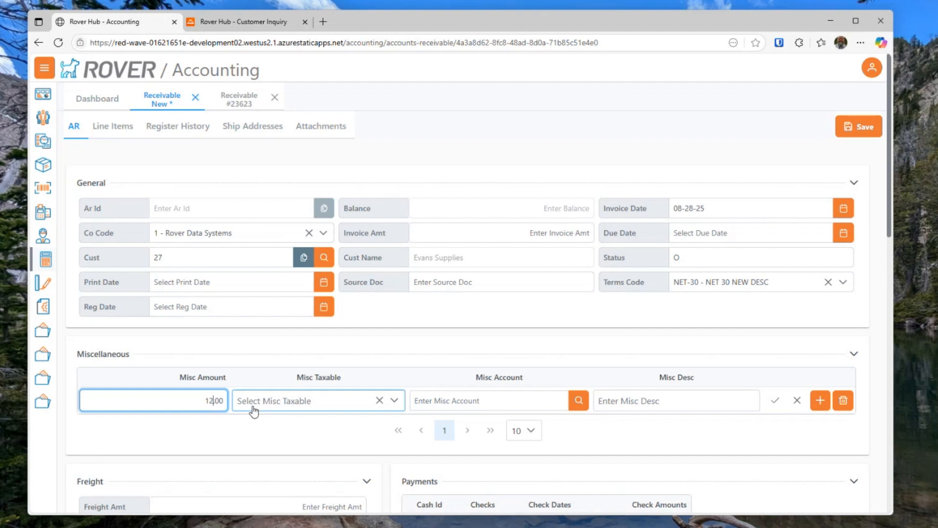
{"action": "left_click", "coordinate": [396, 406]}
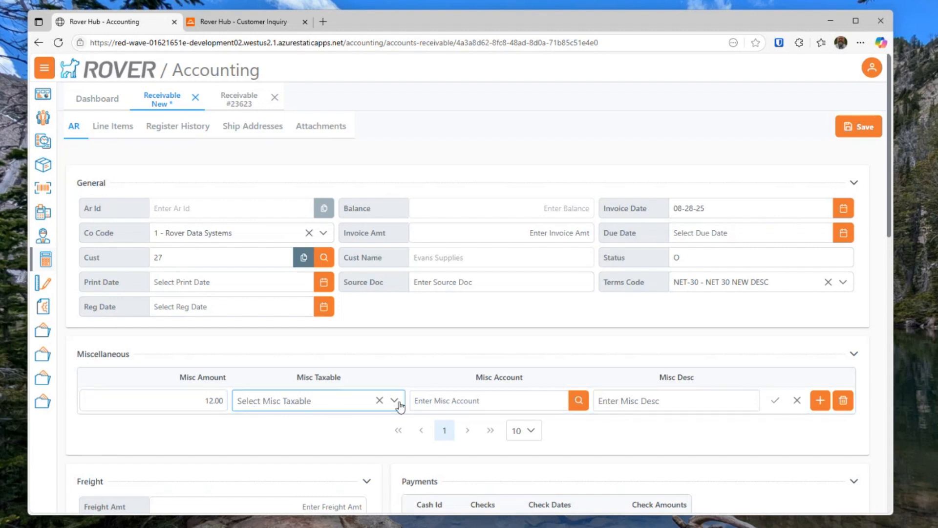
{"action": "left_click", "coordinate": [270, 473]}
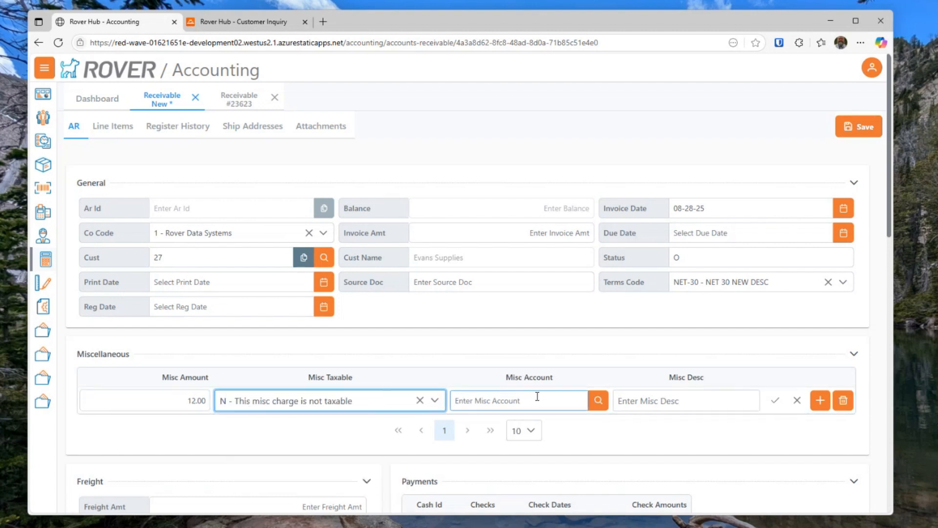
Step: Look up the PETTY CASH G/L account for the miscellaneous charge and set its description to "Test"
{"action": "left_click", "coordinate": [596, 400]}
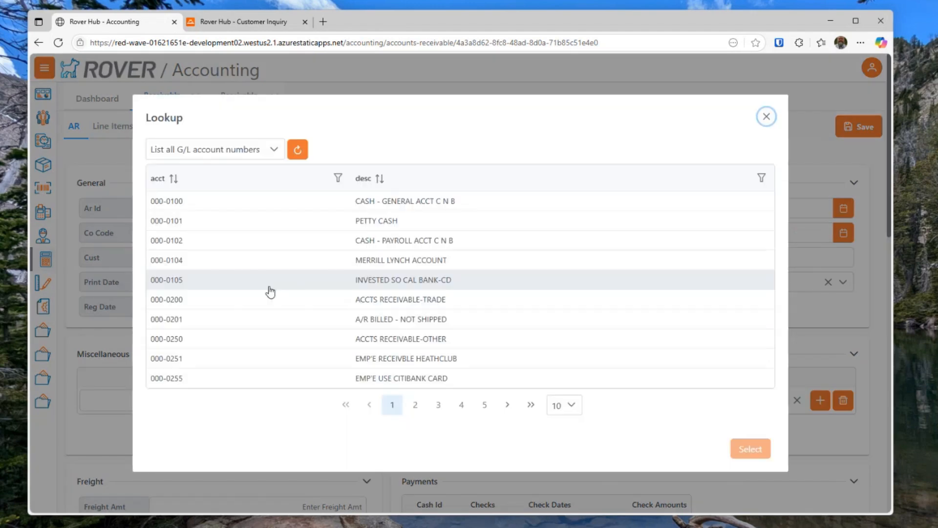
{"action": "left_click", "coordinate": [206, 216]}
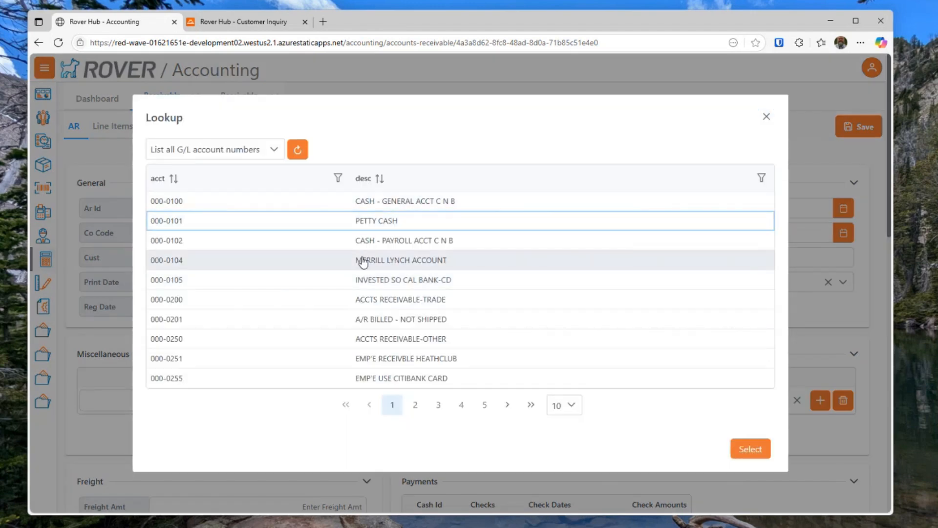
{"action": "left_click", "coordinate": [738, 442]}
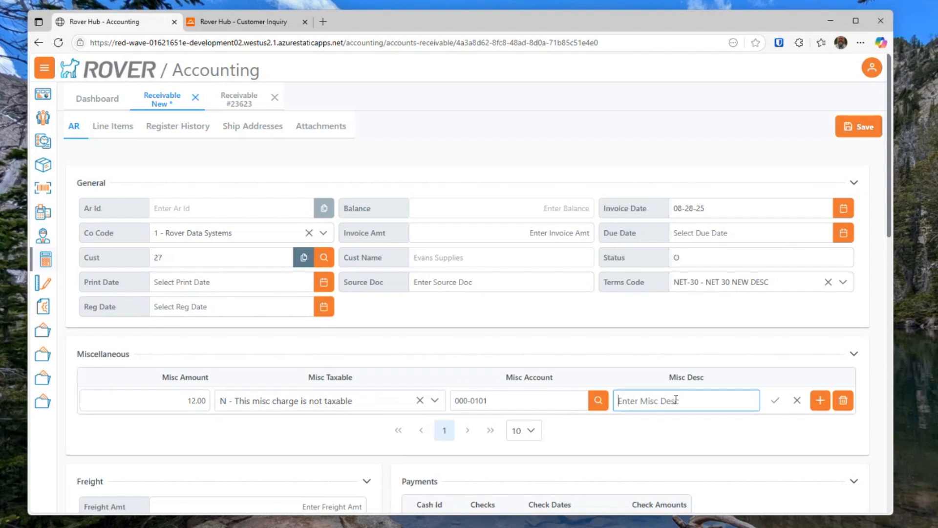
{"action": "left_click", "coordinate": [675, 401]}
{"action": "type", "text": "Test"}
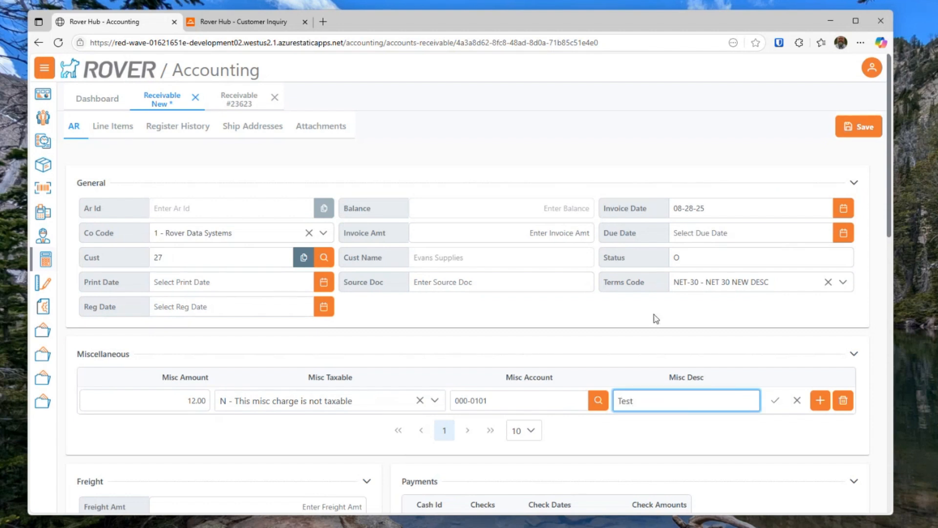
Step: Set the invoice amount to 12.00, accept the miscellaneous charge row and save the new AR entry
{"action": "left_click", "coordinate": [575, 226]}
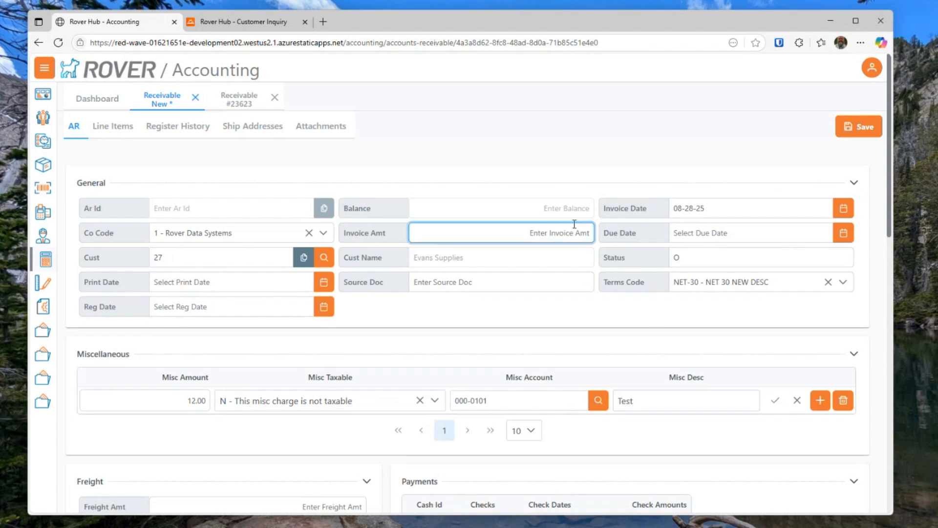
{"action": "type", "text": "12.00"}
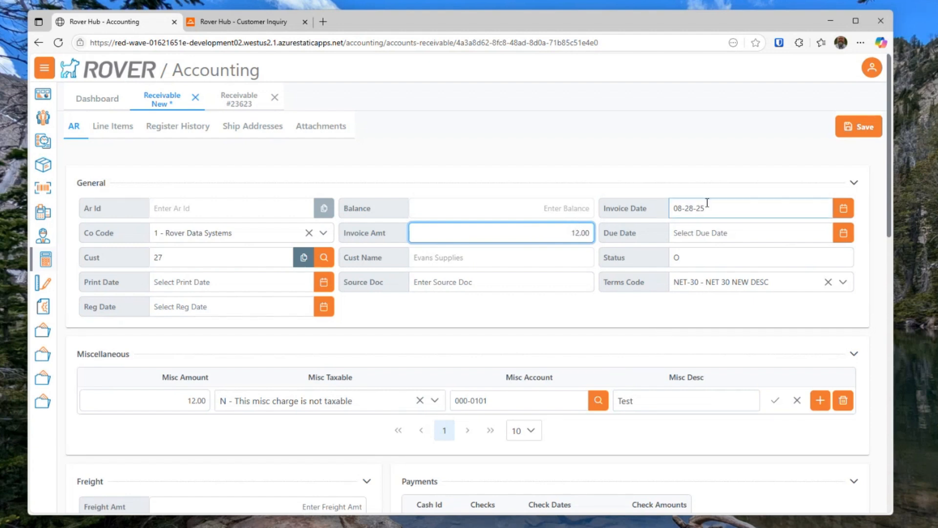
{"action": "left_click", "coordinate": [882, 397]}
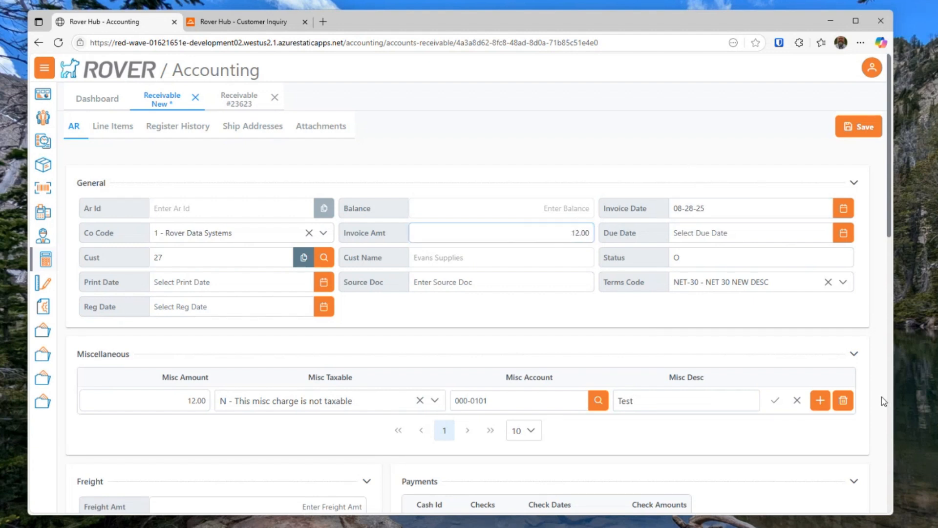
{"action": "left_click", "coordinate": [777, 402]}
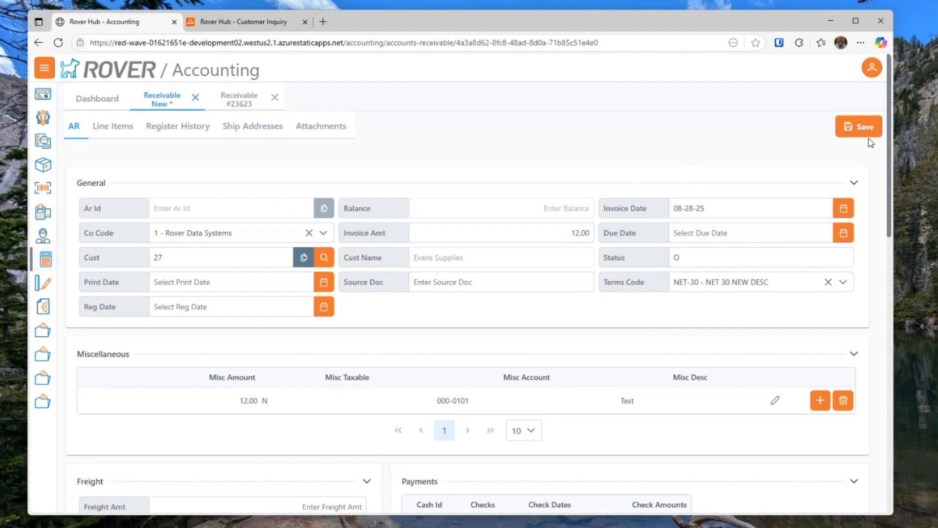
{"action": "left_click", "coordinate": [861, 128]}
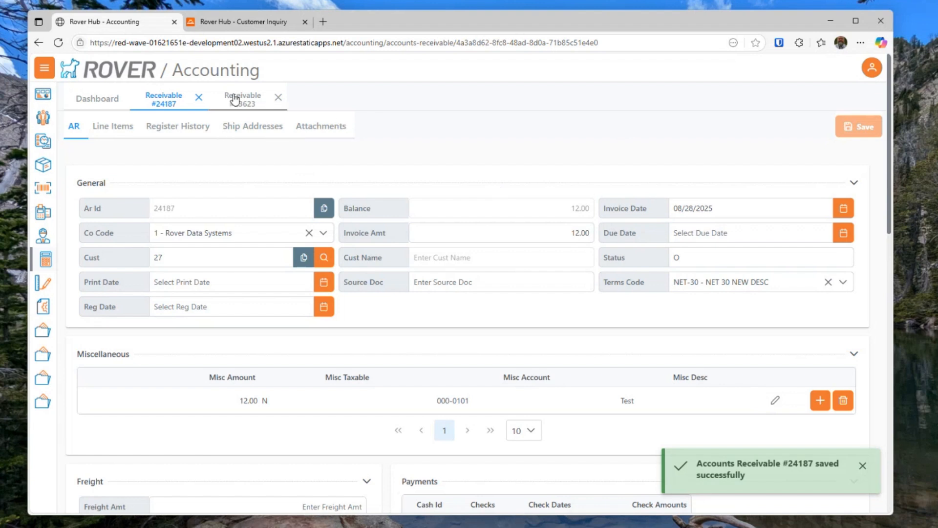
Step: Switch to receivable #23623 and review its general information and the expanded details of line item 1
{"action": "left_click", "coordinate": [253, 101]}
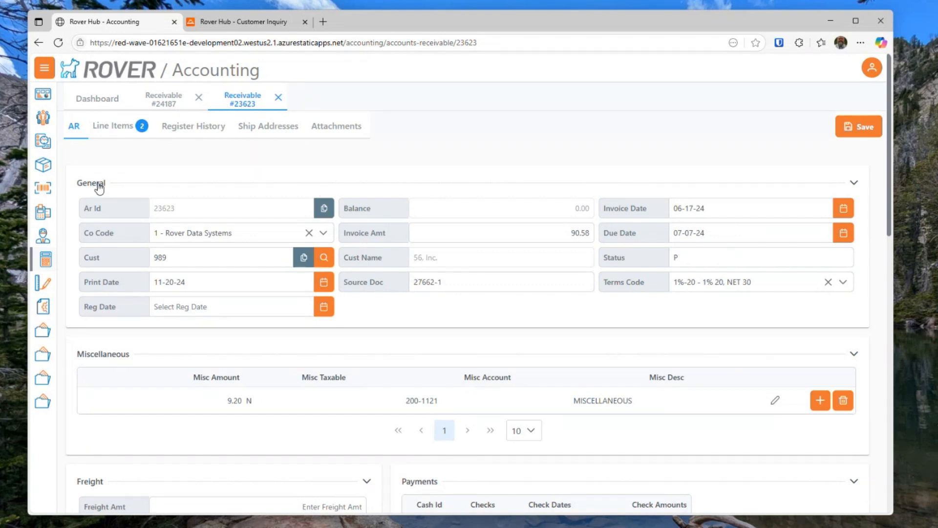
{"action": "left_click", "coordinate": [713, 208]}
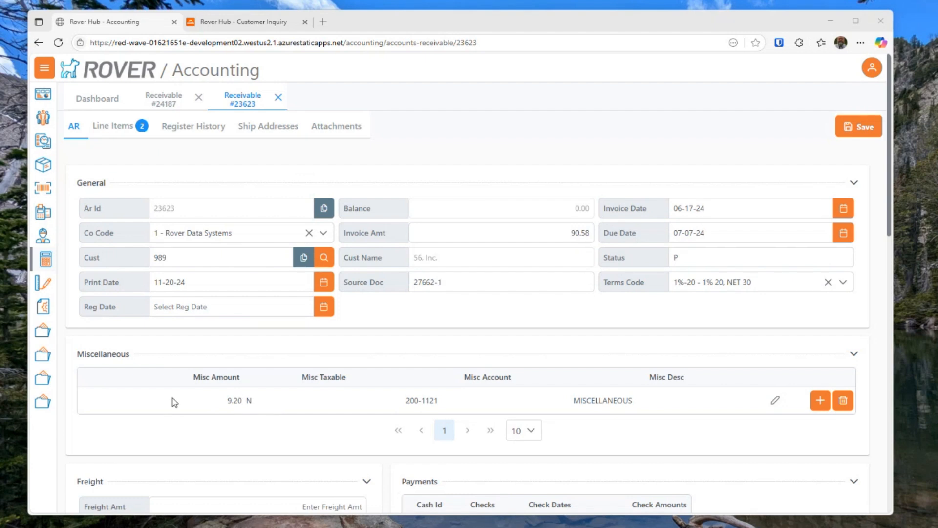
{"action": "left_click", "coordinate": [114, 126]}
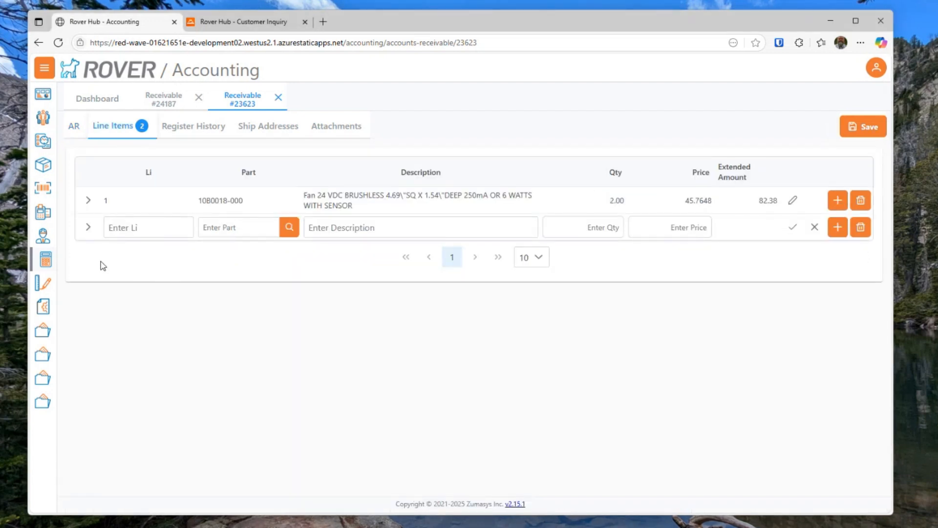
{"action": "left_click", "coordinate": [87, 200]}
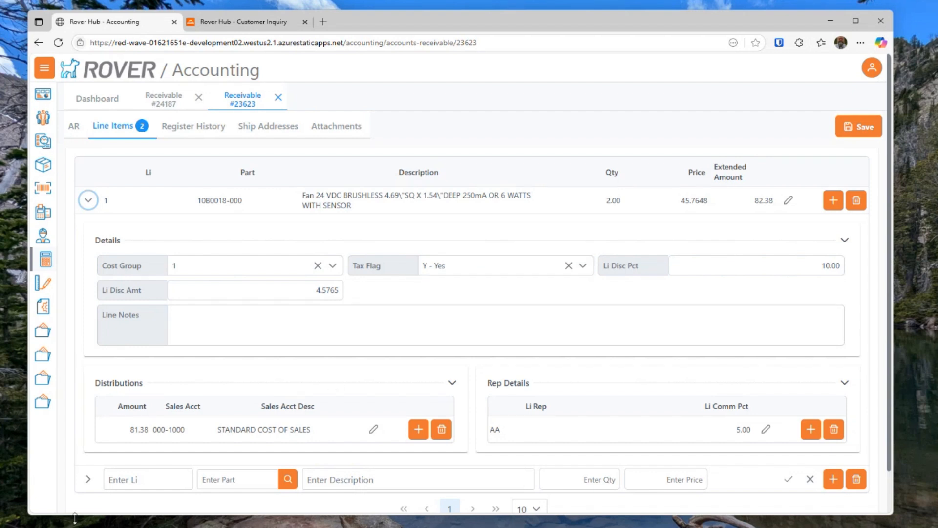
Step: Add line item 2 for part CAP-10 with description "Test", quantity 1 and price 12
{"action": "left_click", "coordinate": [123, 483]}
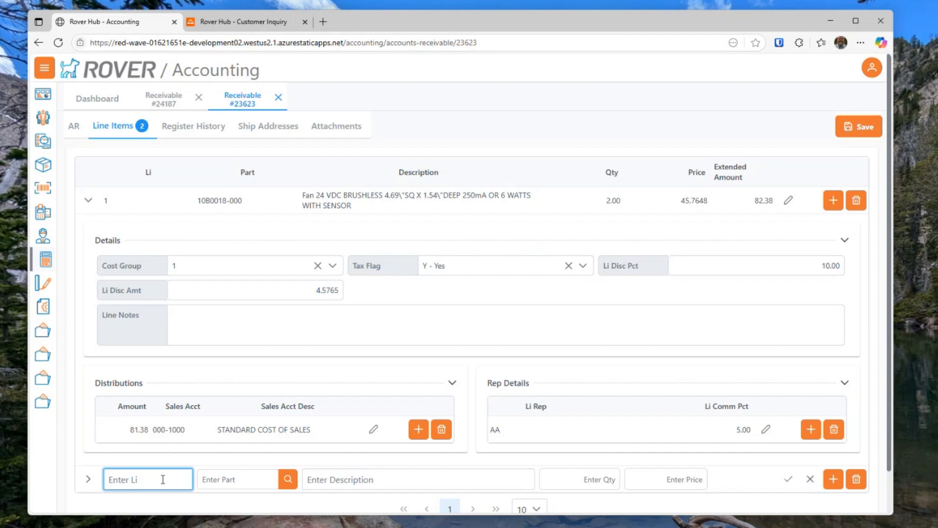
{"action": "type", "text": "2"}
{"action": "left_click", "coordinate": [216, 478]}
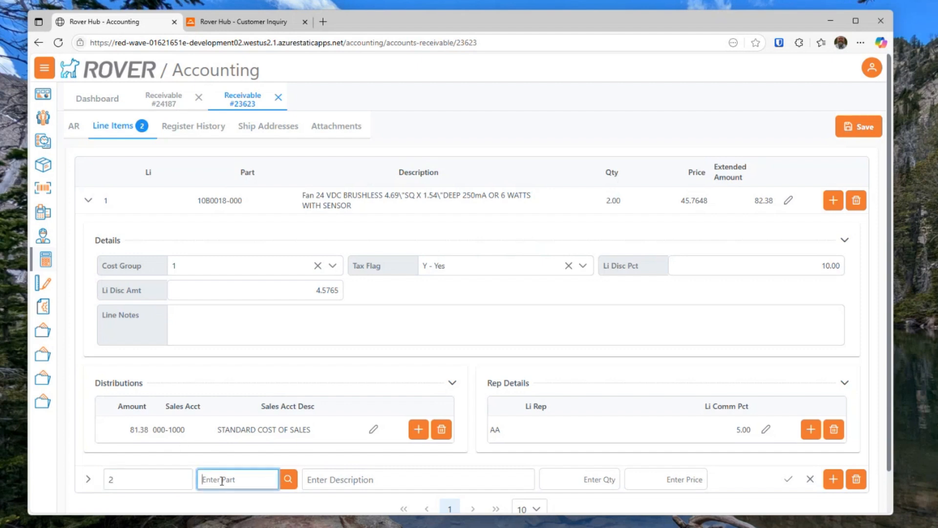
{"action": "type", "text": "CAP-10"}
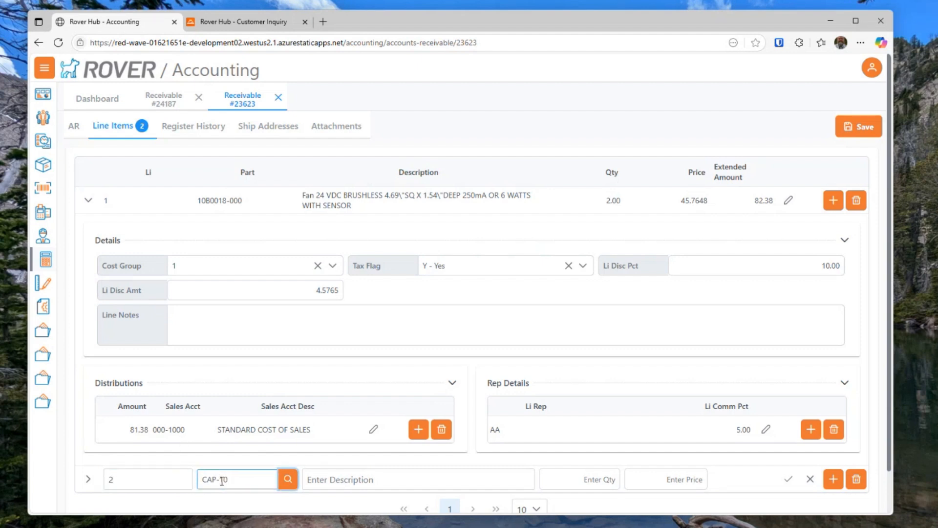
{"action": "left_click", "coordinate": [354, 482]}
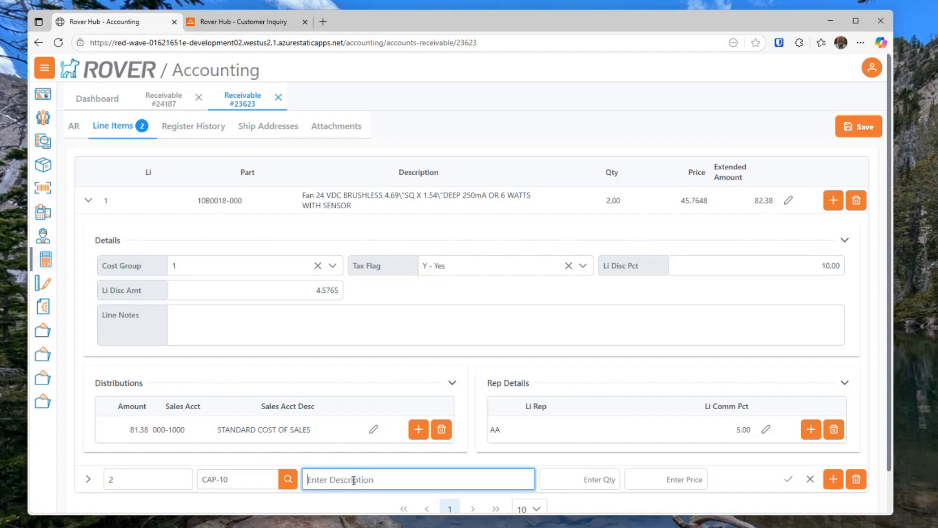
{"action": "scroll", "coordinate": [357, 483], "scroll_direction": "down", "scroll_amount": 1}
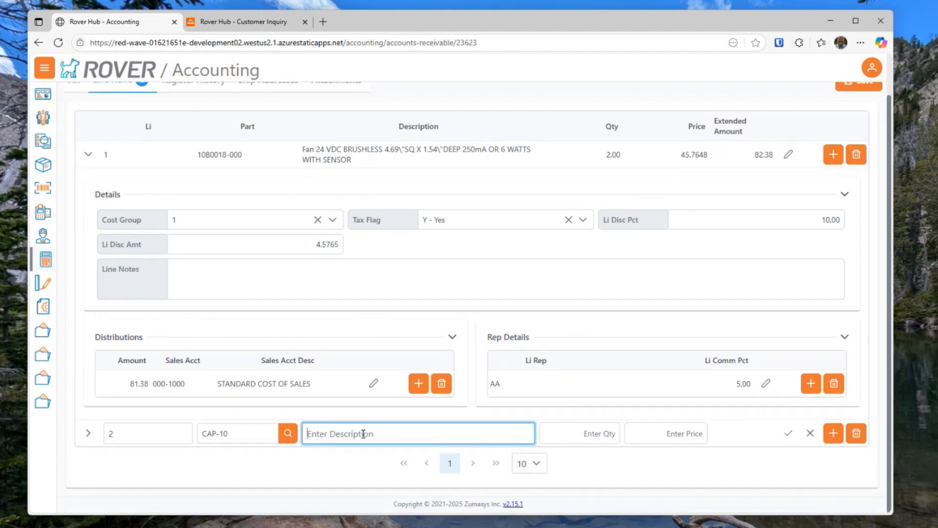
{"action": "type", "text": "TEst"}
{"action": "left_click", "coordinate": [604, 436]}
{"action": "type", "text": "1"}
{"action": "left_click", "coordinate": [651, 428]}
{"action": "type", "text": "12"}
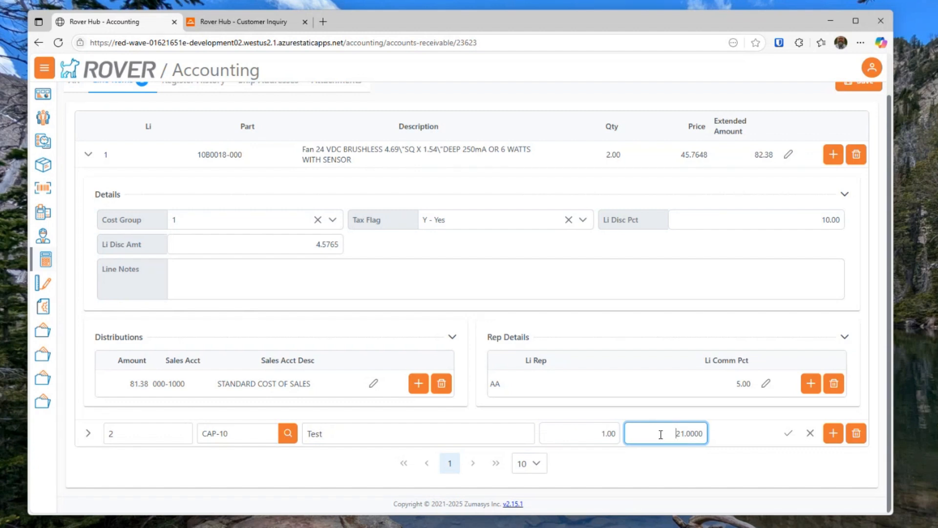
{"action": "left_click", "coordinate": [788, 433]}
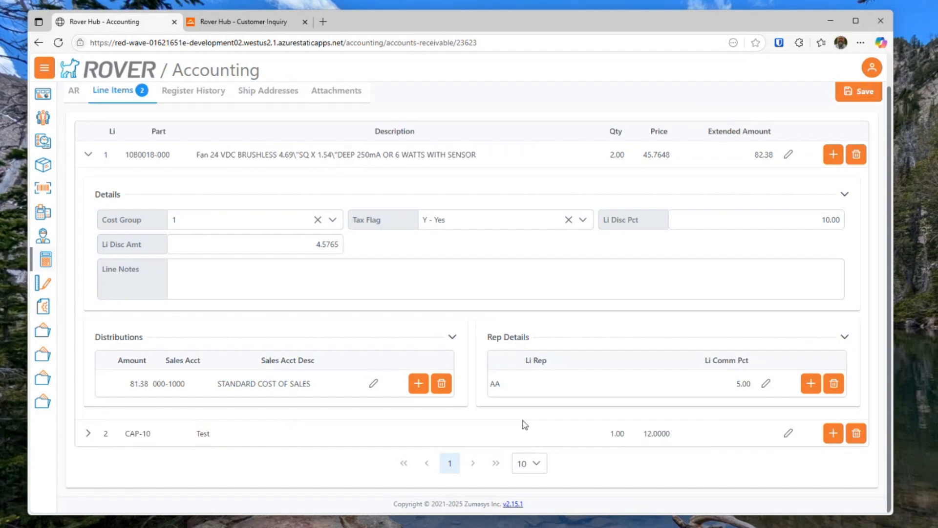
Step: Review the details of the CAP-10 line item and delete that line
{"action": "left_click", "coordinate": [89, 433]}
{"action": "scroll", "coordinate": [235, 414], "scroll_direction": "down", "scroll_amount": 2}
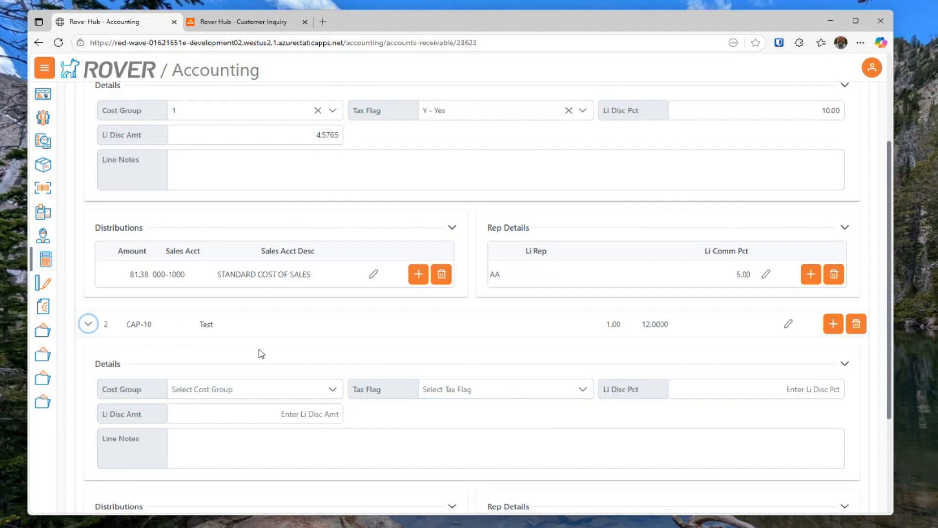
{"action": "left_click", "coordinate": [88, 324]}
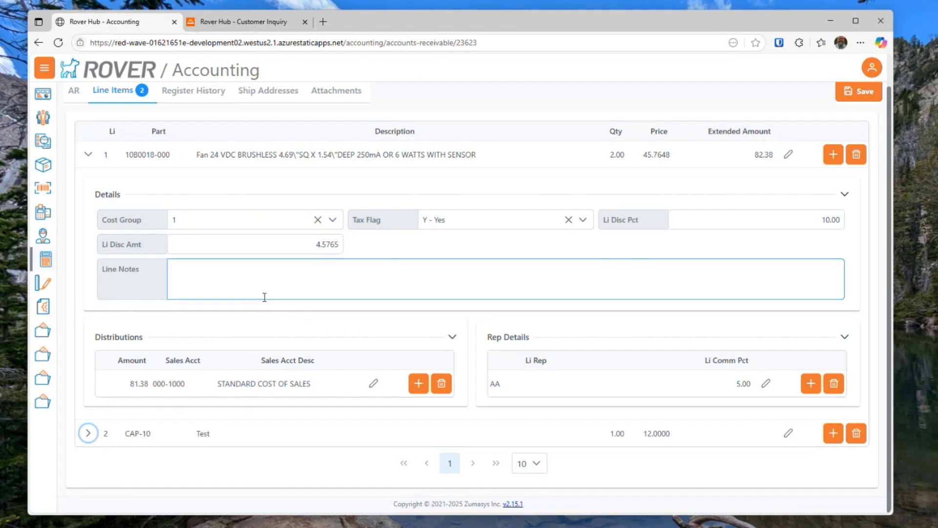
{"action": "left_click", "coordinate": [856, 433]}
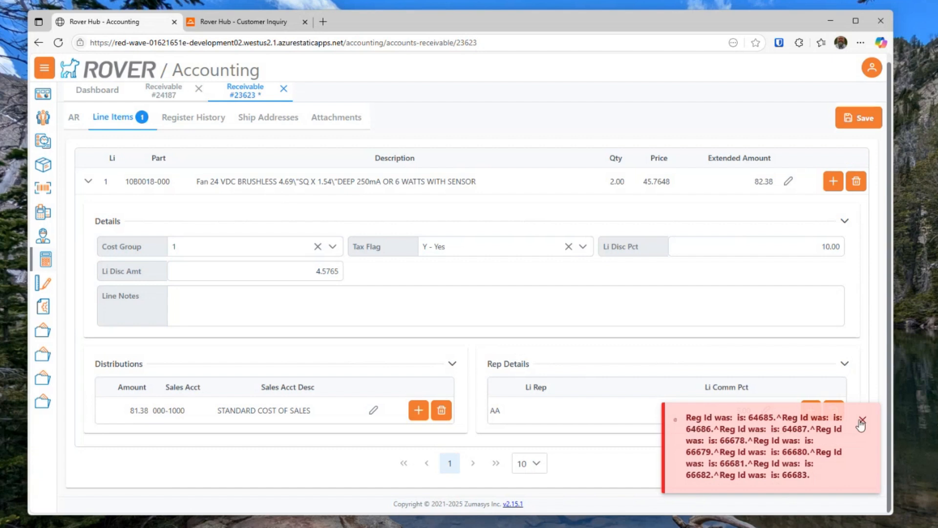
{"action": "left_click", "coordinate": [864, 425]}
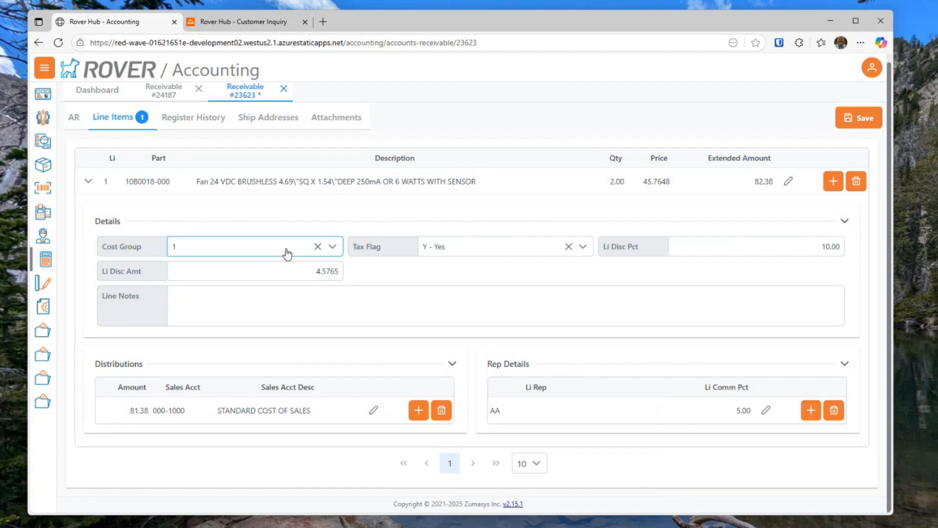
Step: Close receivable #23623 and discard its unsaved changes
{"action": "scroll", "coordinate": [249, 229], "scroll_direction": "up", "scroll_amount": 1}
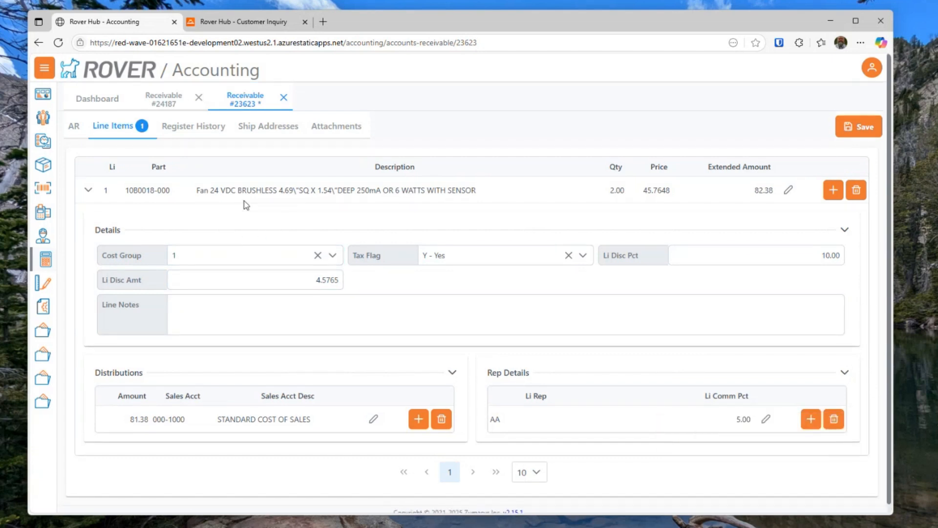
{"action": "left_click", "coordinate": [283, 97]}
{"action": "left_click", "coordinate": [501, 325]}
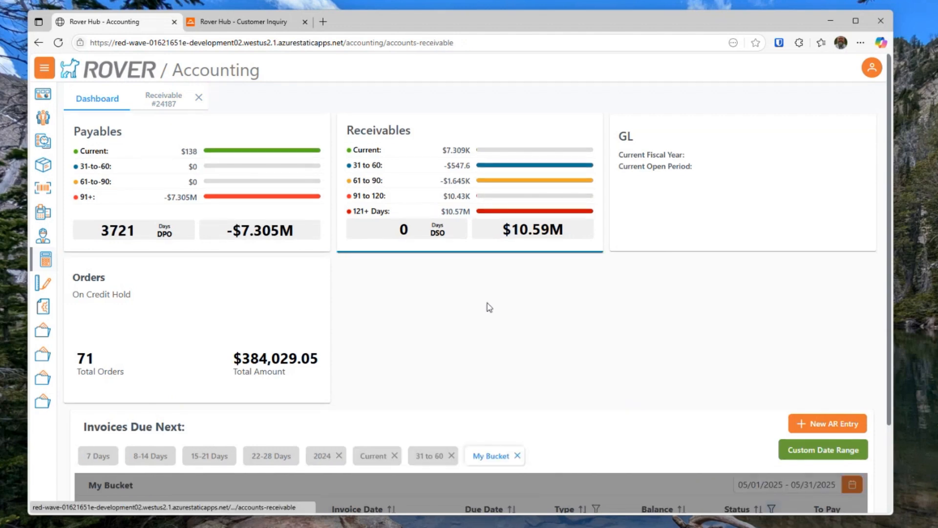
Step: Show the invoices in the 2024 date range and filter their status to Paid
{"action": "scroll", "coordinate": [488, 373], "scroll_direction": "down", "scroll_amount": 1}
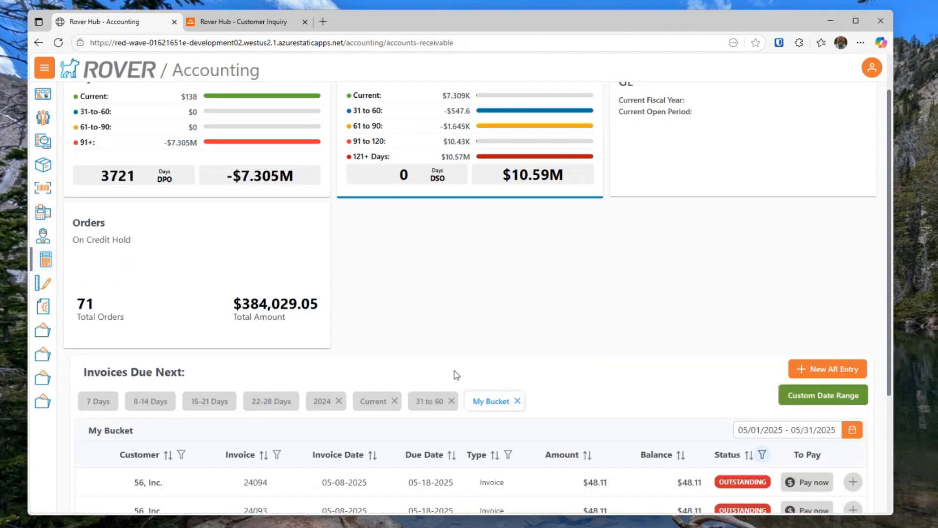
{"action": "left_click", "coordinate": [318, 401]}
{"action": "scroll", "coordinate": [735, 458], "scroll_direction": "down", "scroll_amount": 1}
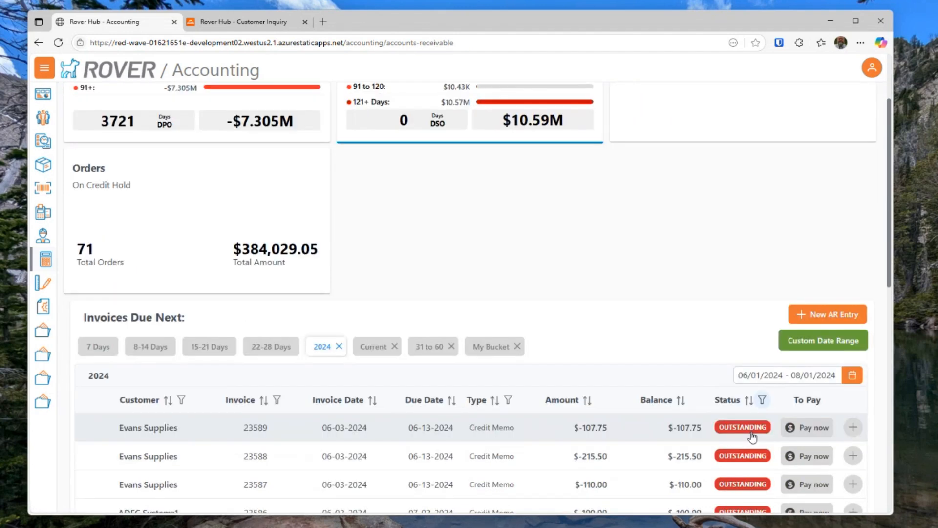
{"action": "left_click", "coordinate": [763, 402]}
{"action": "left_click", "coordinate": [808, 433]}
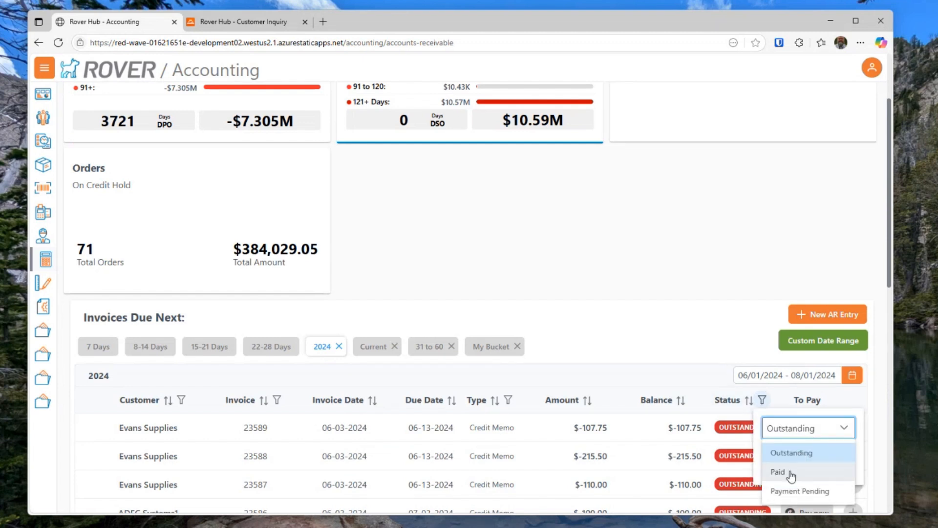
{"action": "left_click", "coordinate": [778, 472]}
{"action": "left_click", "coordinate": [834, 466]}
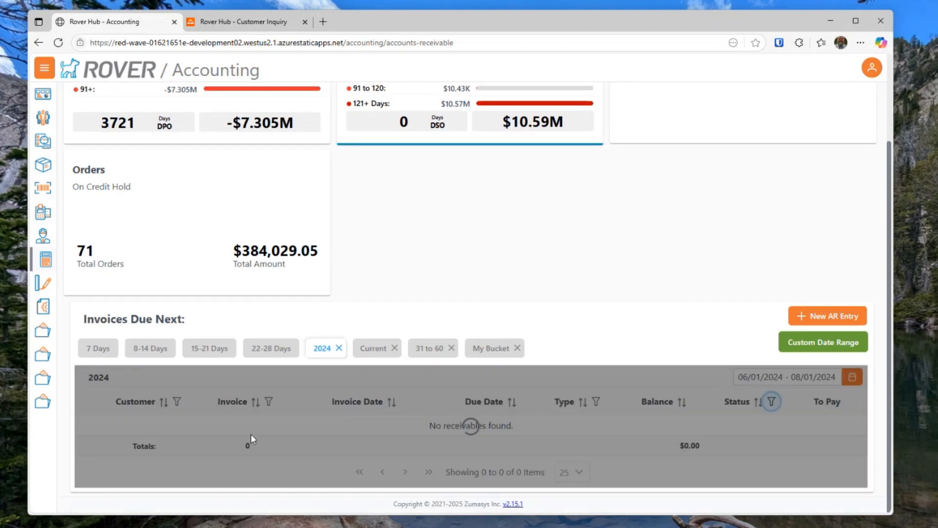
Step: Filter the paid invoices by ID 23623 and open the matching receivable
{"action": "left_click", "coordinate": [284, 401]}
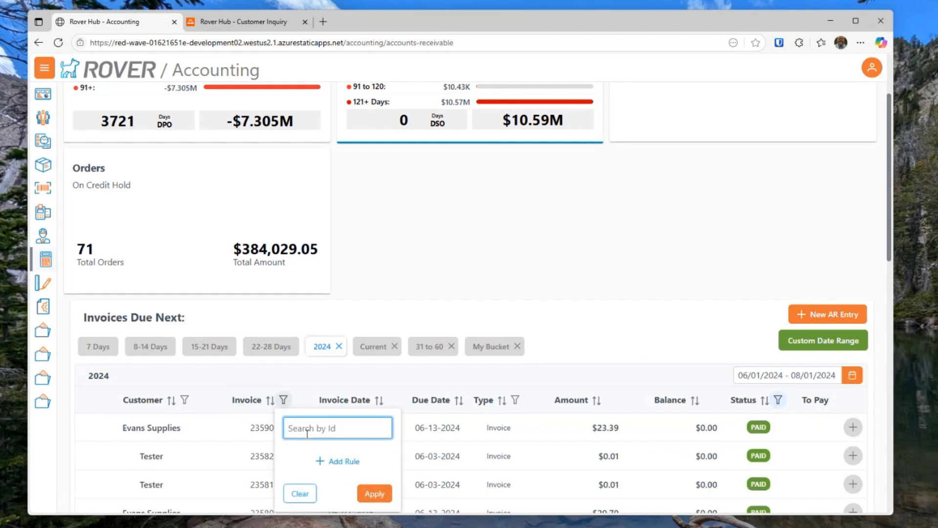
{"action": "type", "text": "23623"}
{"action": "key", "text": "Return"}
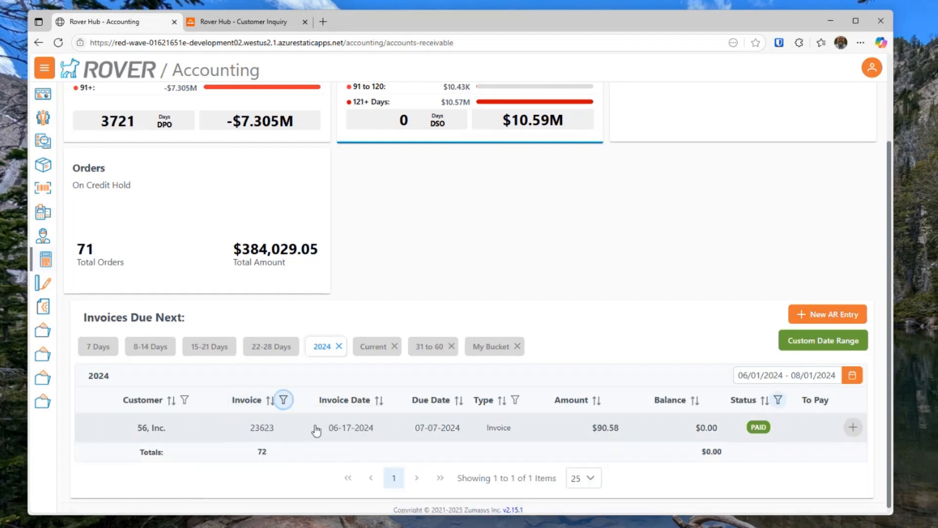
{"action": "left_click", "coordinate": [194, 426]}
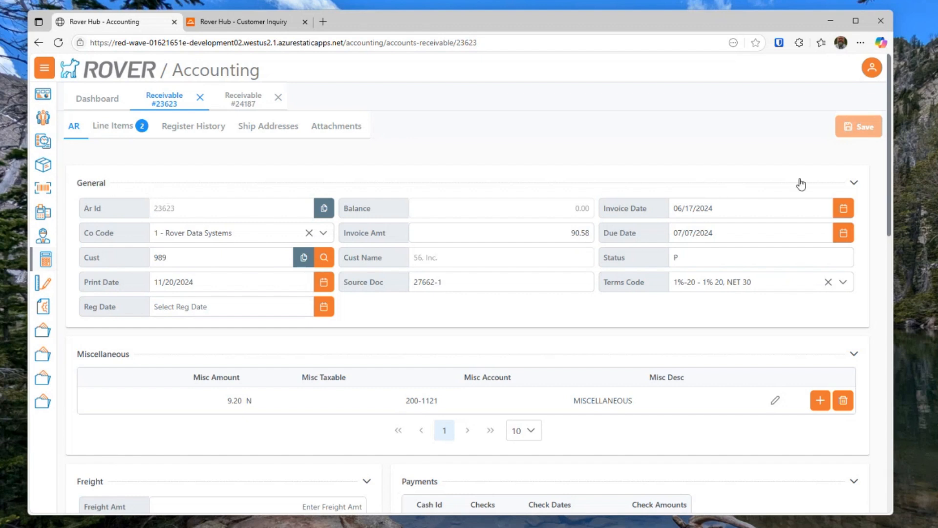
Step: Collapse and re-expand the receivable's General section, review the sections below it, and collapse the Miscellaneous section
{"action": "left_click", "coordinate": [854, 185]}
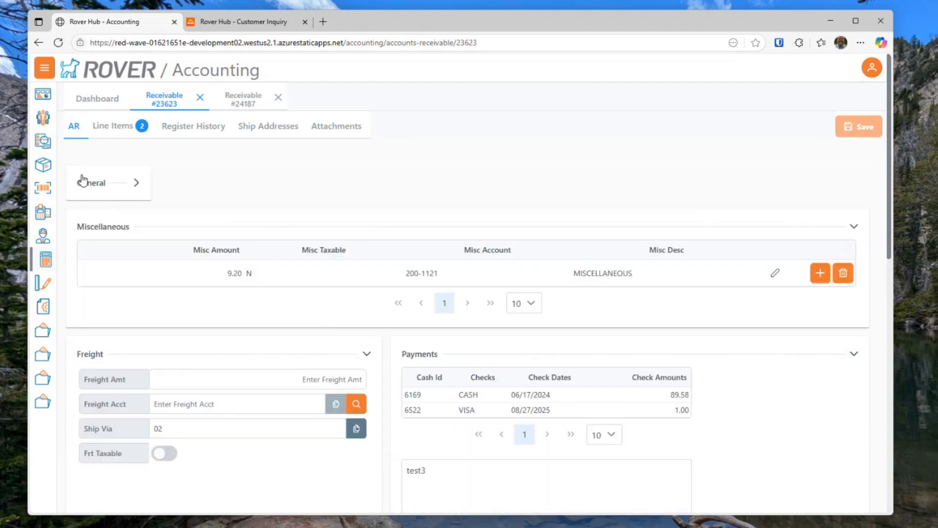
{"action": "left_click", "coordinate": [138, 184]}
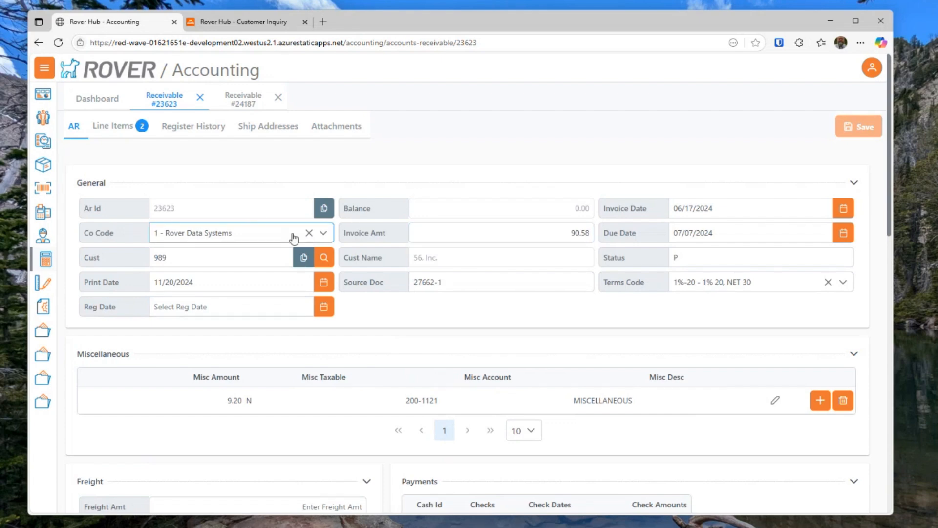
{"action": "scroll", "coordinate": [308, 295], "scroll_direction": "down", "scroll_amount": 3}
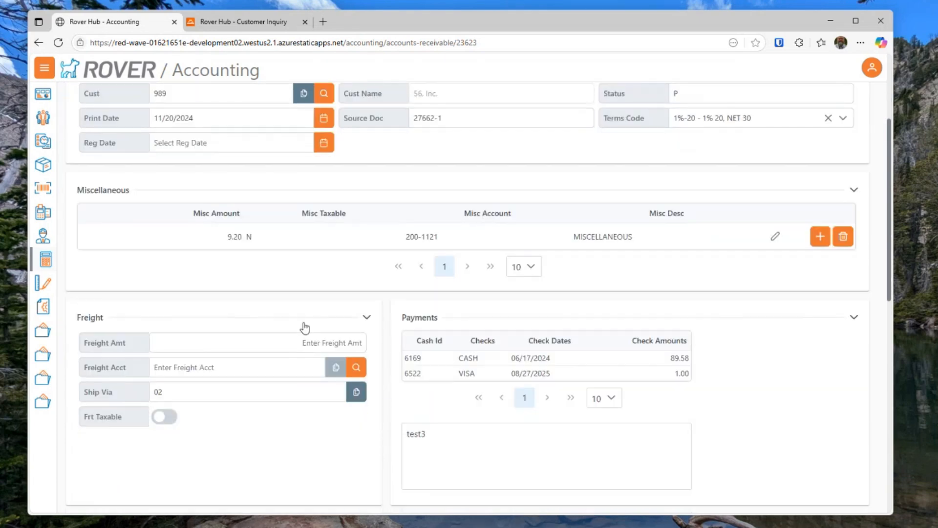
{"action": "scroll", "coordinate": [304, 326], "scroll_direction": "up", "scroll_amount": 3}
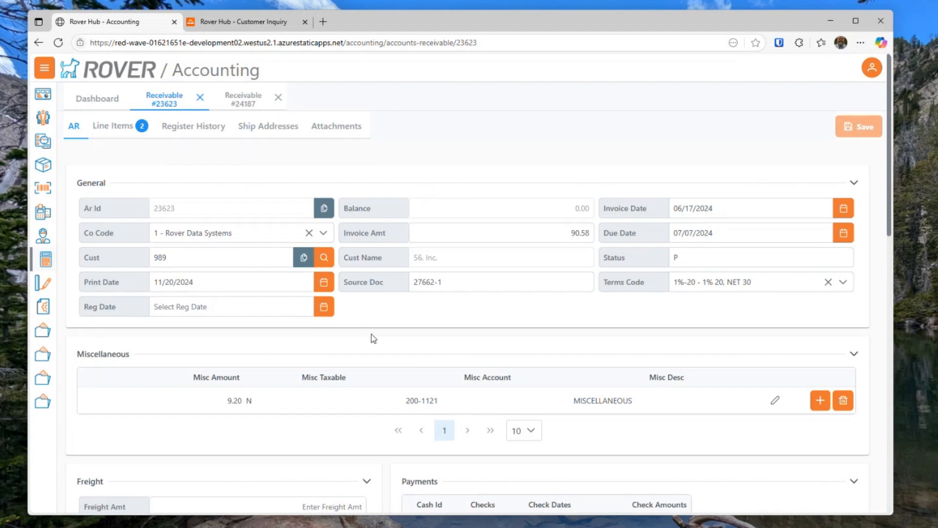
{"action": "left_click", "coordinate": [854, 354]}
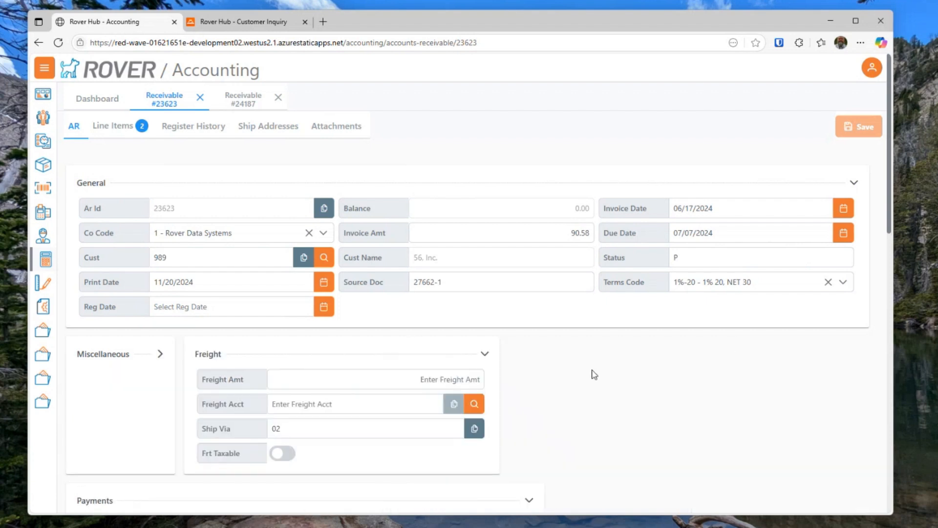
Step: Collapse the Freight and Payments sections of receivable #23623, then collapse all sections and expand them all again
{"action": "left_click", "coordinate": [485, 354]}
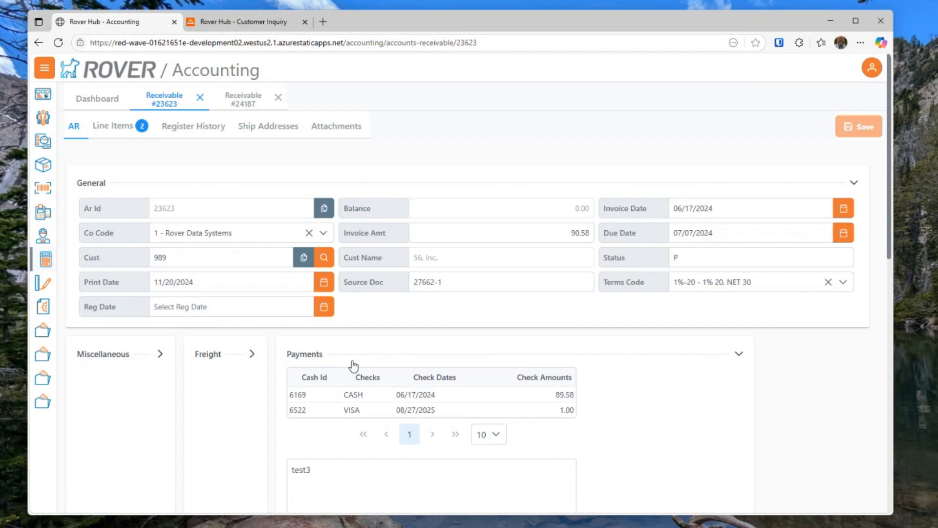
{"action": "left_click", "coordinate": [739, 354]}
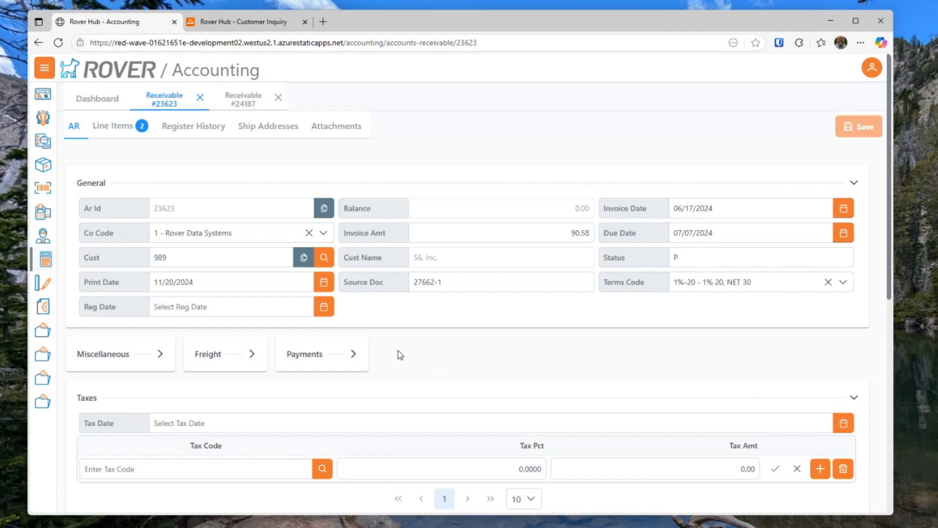
{"action": "key", "text": "alt+c"}
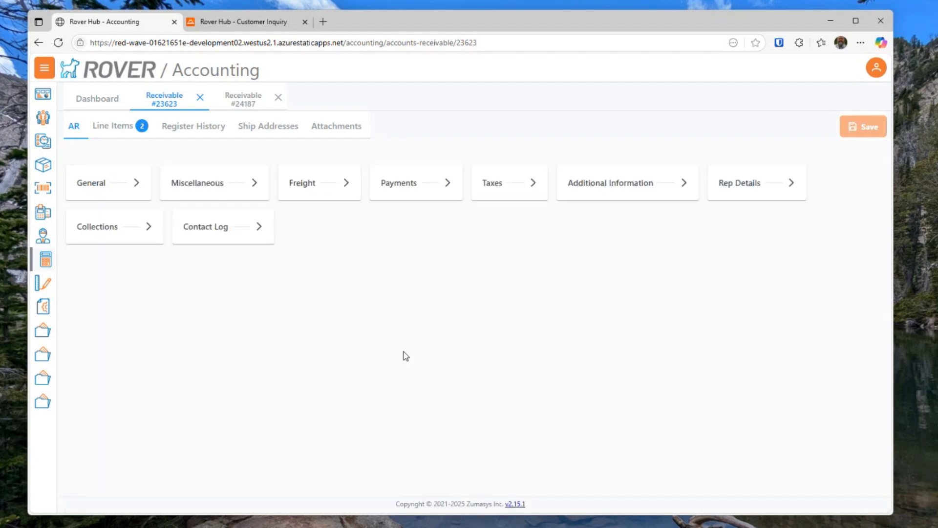
{"action": "key", "text": "alt+e"}
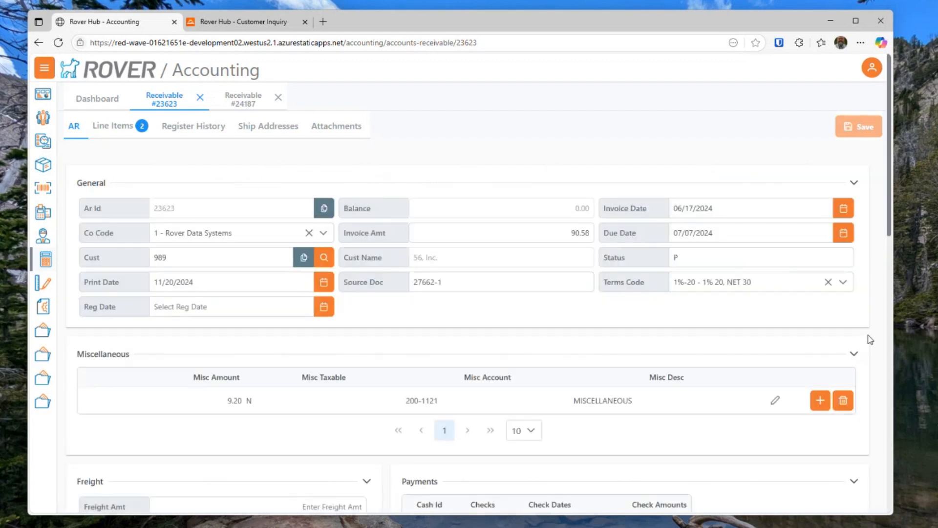
Step: Narrow the browser window to phone width and review the receivable's General through Collections sections in the single-column layout
{"action": "left_click_drag", "start_coordinate": [894, 460], "coordinate": [300, 417]}
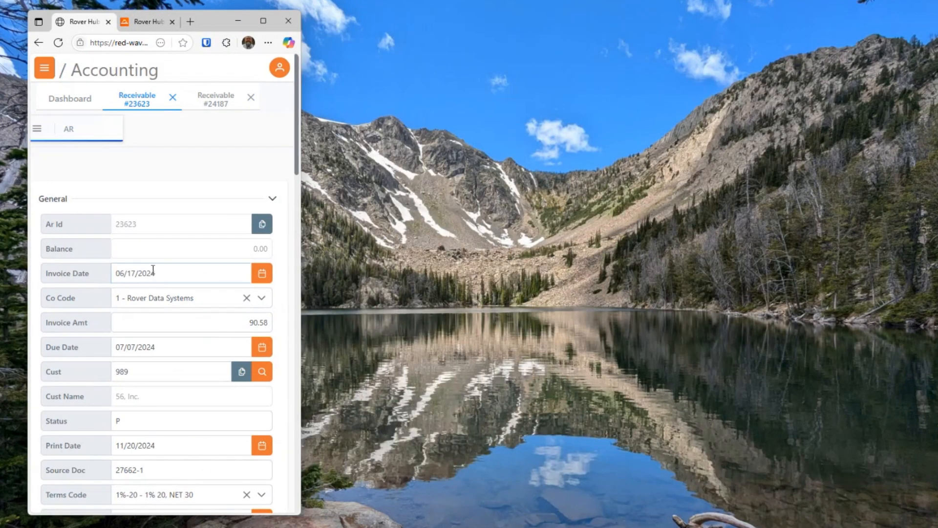
{"action": "scroll", "coordinate": [153, 270], "scroll_direction": "down", "scroll_amount": 10}
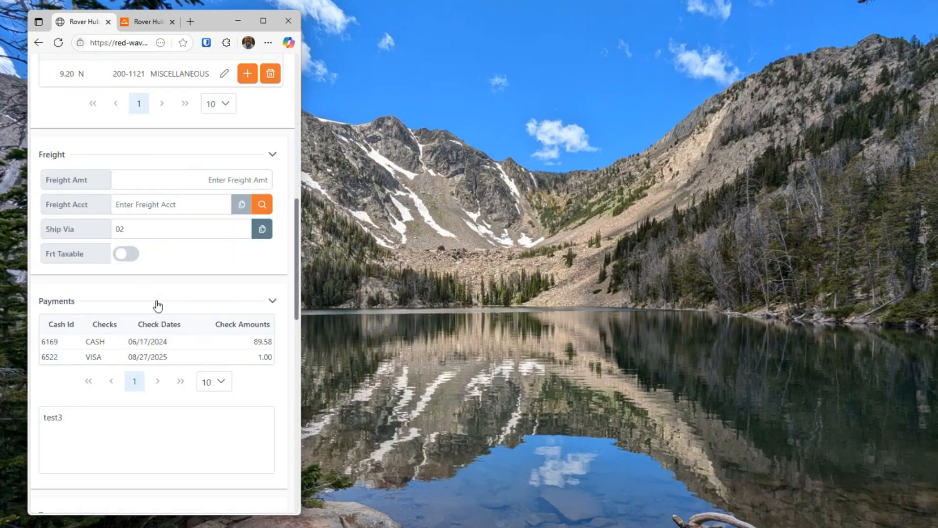
{"action": "scroll", "coordinate": [157, 305], "scroll_direction": "down", "scroll_amount": 9}
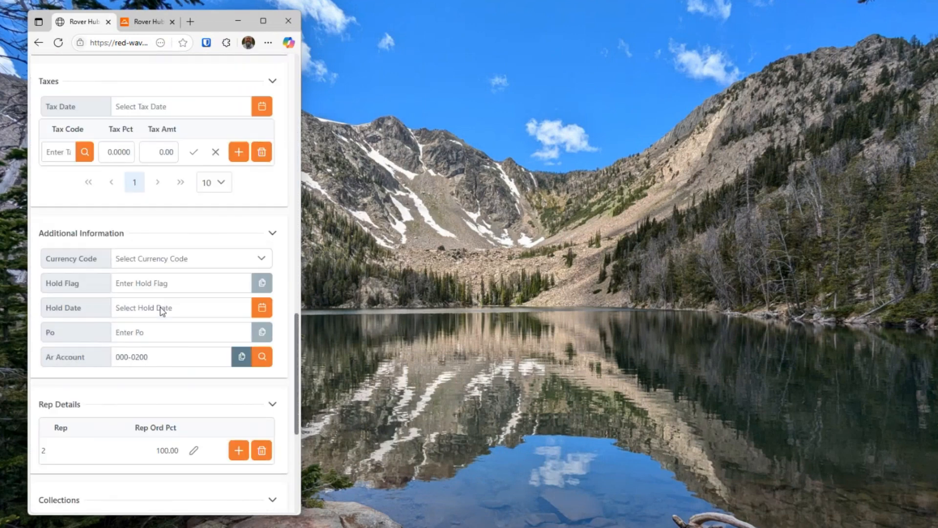
{"action": "scroll", "coordinate": [162, 318], "scroll_direction": "down", "scroll_amount": 6}
{"action": "scroll", "coordinate": [162, 321], "scroll_direction": "up", "scroll_amount": 6}
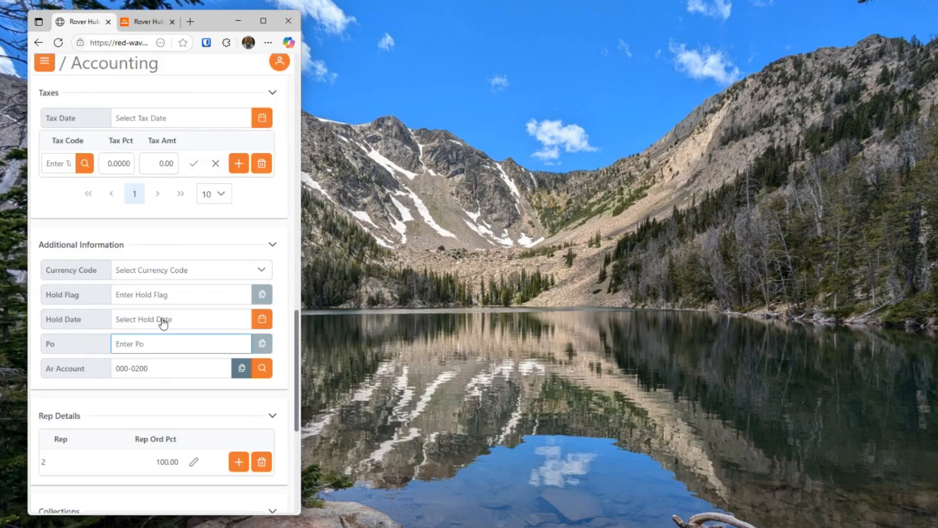
{"action": "scroll", "coordinate": [163, 320], "scroll_direction": "up", "scroll_amount": 20}
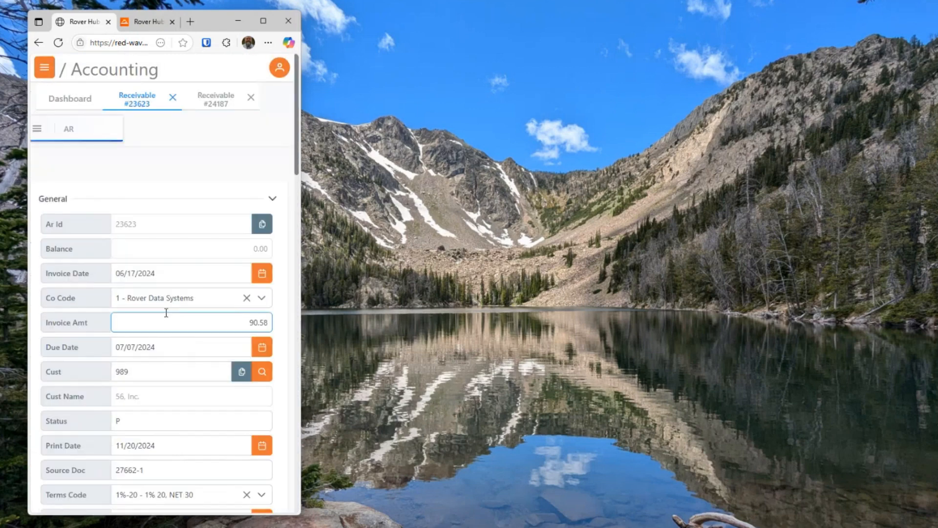
Step: Show the list of pages available for the receivable in the narrow layout, then widen the window to a two-column layout
{"action": "left_click", "coordinate": [37, 129]}
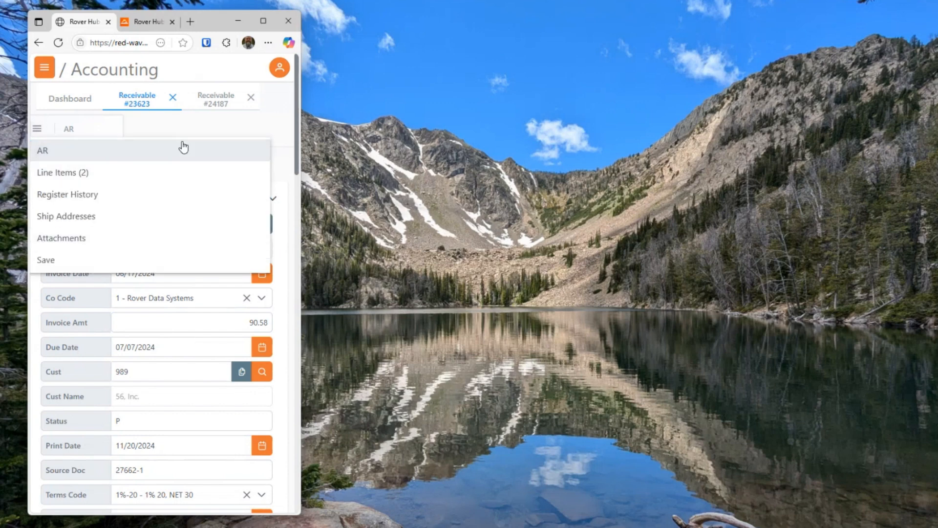
{"action": "left_click", "coordinate": [37, 128]}
{"action": "left_click", "coordinate": [36, 128]}
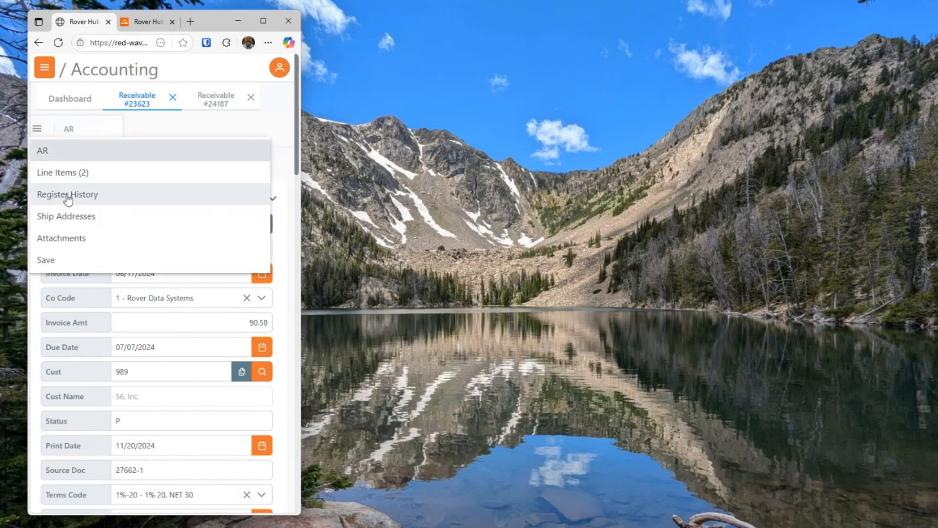
{"action": "left_click_drag", "start_coordinate": [303, 107], "coordinate": [678, 106]}
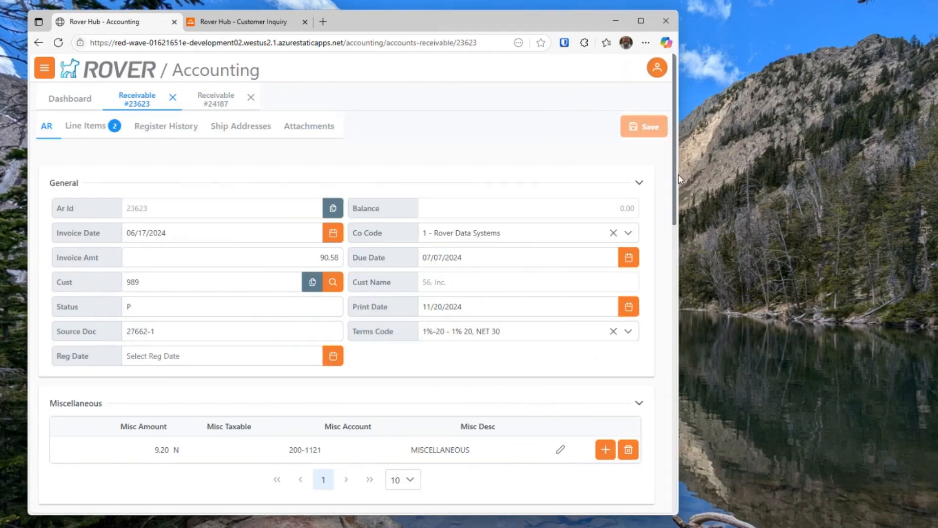
{"action": "left_click_drag", "start_coordinate": [678, 174], "coordinate": [608, 183]}
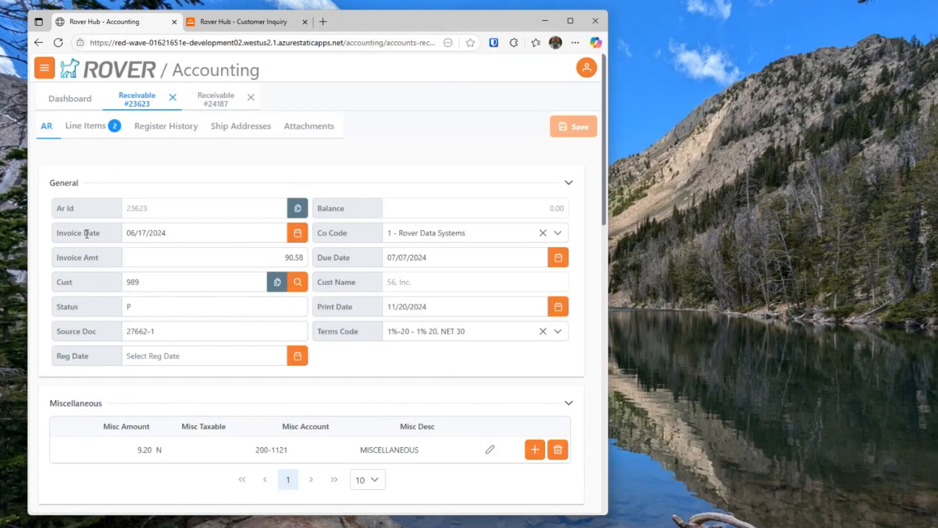
Step: Expand line item 1 of receivable #23623 and examine its details, distributions and rep details
{"action": "left_click", "coordinate": [95, 127]}
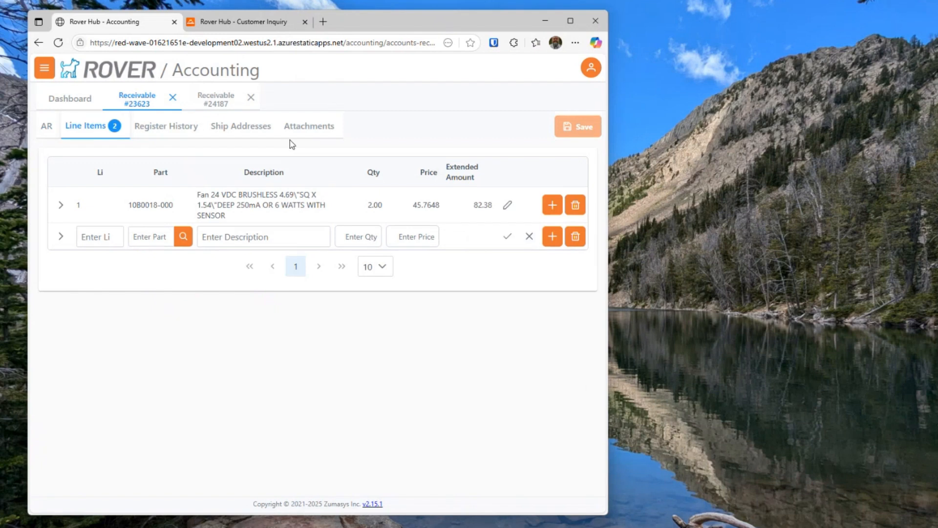
{"action": "left_click", "coordinate": [62, 205]}
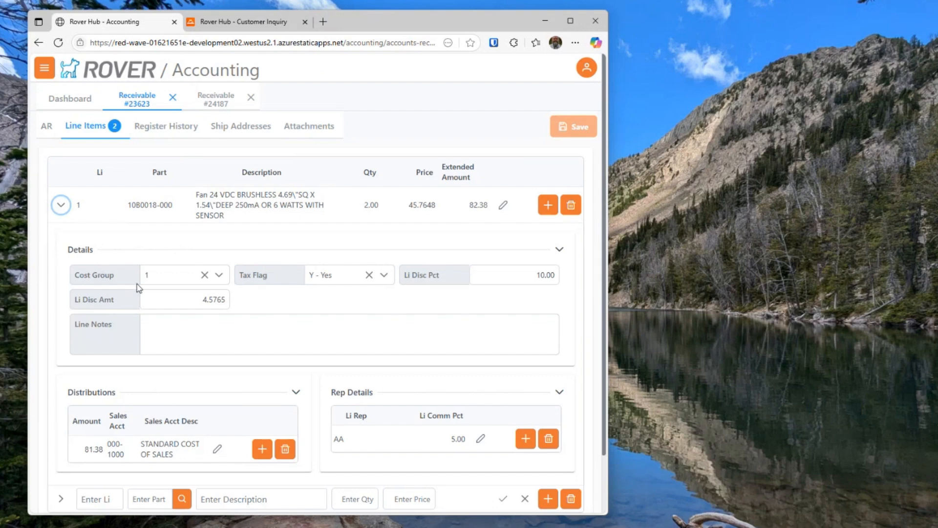
{"action": "left_click", "coordinate": [184, 329]}
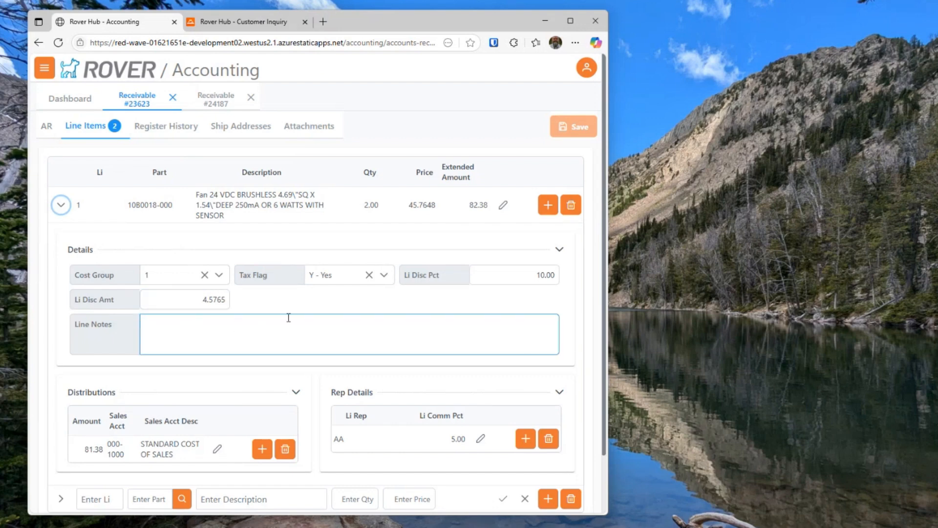
{"action": "scroll", "coordinate": [206, 325], "scroll_direction": "down", "scroll_amount": 1}
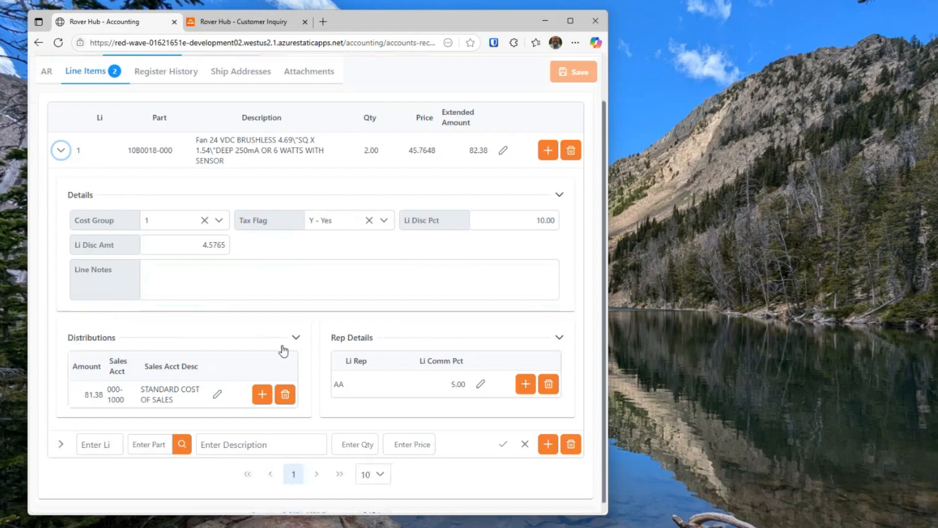
Step: Add an extra row to the line item's rep details, delete it again, and collapse line item 1
{"action": "left_click", "coordinate": [528, 387]}
{"action": "left_click", "coordinate": [549, 411]}
{"action": "scroll", "coordinate": [269, 324], "scroll_direction": "up", "scroll_amount": 1}
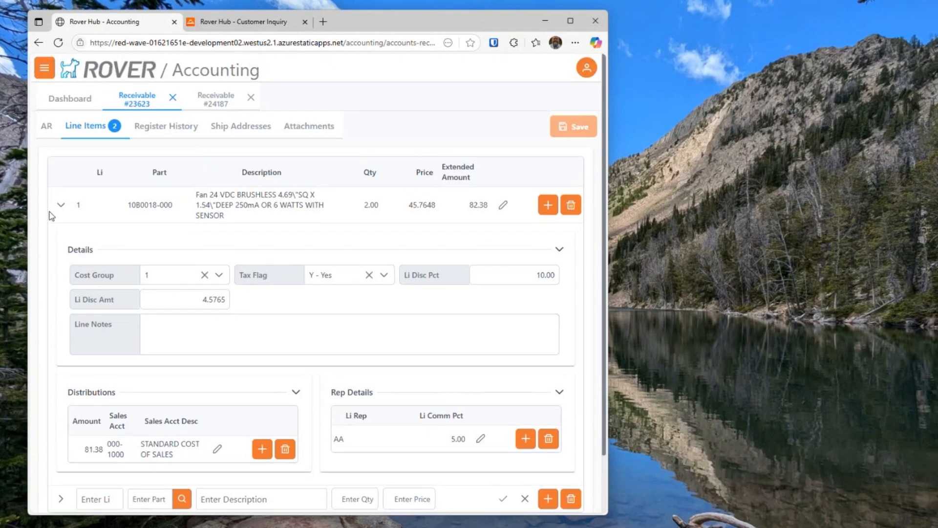
{"action": "left_click", "coordinate": [61, 205]}
Step: Review the receivable's register history, narrowing the window to check the tables' horizontal scrolling before widening it again
{"action": "left_click", "coordinate": [173, 136]}
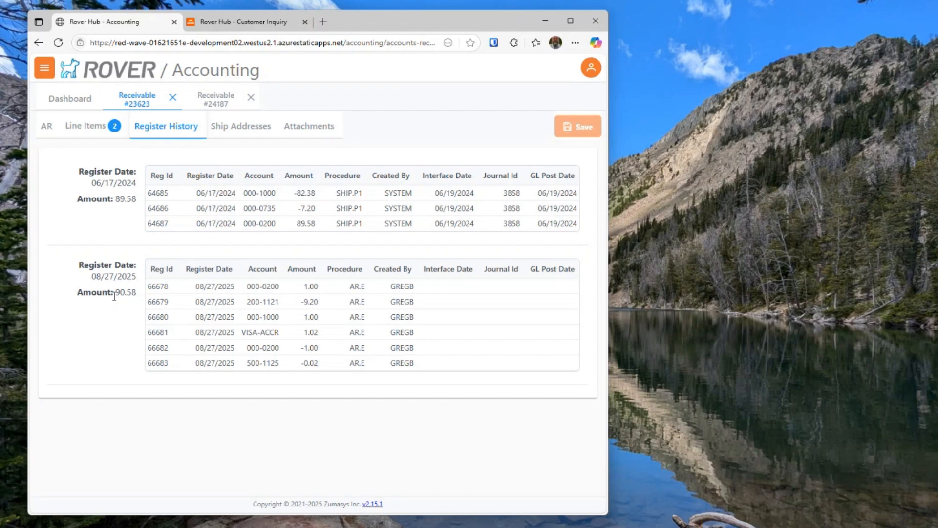
{"action": "left_click_drag", "start_coordinate": [609, 170], "coordinate": [390, 167]}
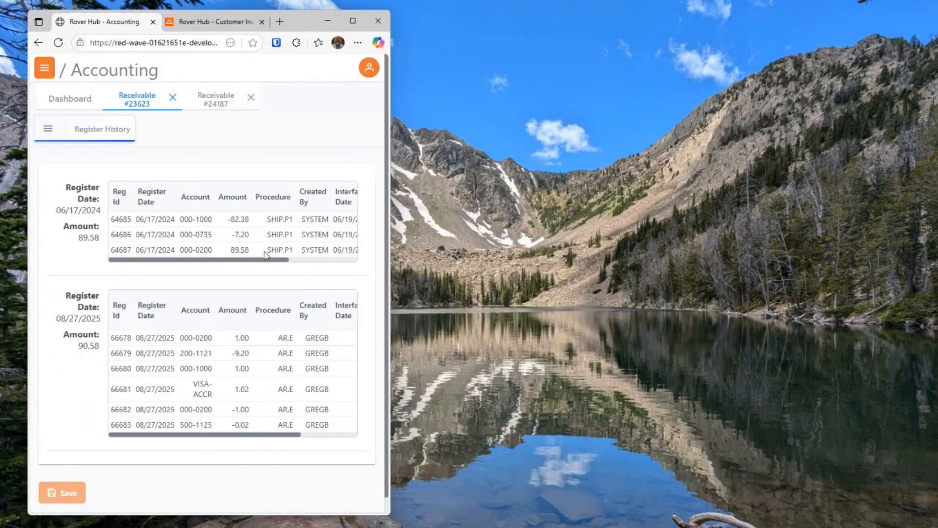
{"action": "mouse_move", "coordinate": [274, 260]}
{"action": "left_mouse_down"}
{"action": "mouse_move", "coordinate": [339, 265]}
{"action": "mouse_move", "coordinate": [277, 261]}
{"action": "left_mouse_up"}
{"action": "left_click_drag", "start_coordinate": [389, 218], "coordinate": [679, 215]}
Step: Review the receivable's ship addresses and attachments, then return to its main AR page
{"action": "left_click", "coordinate": [242, 128]}
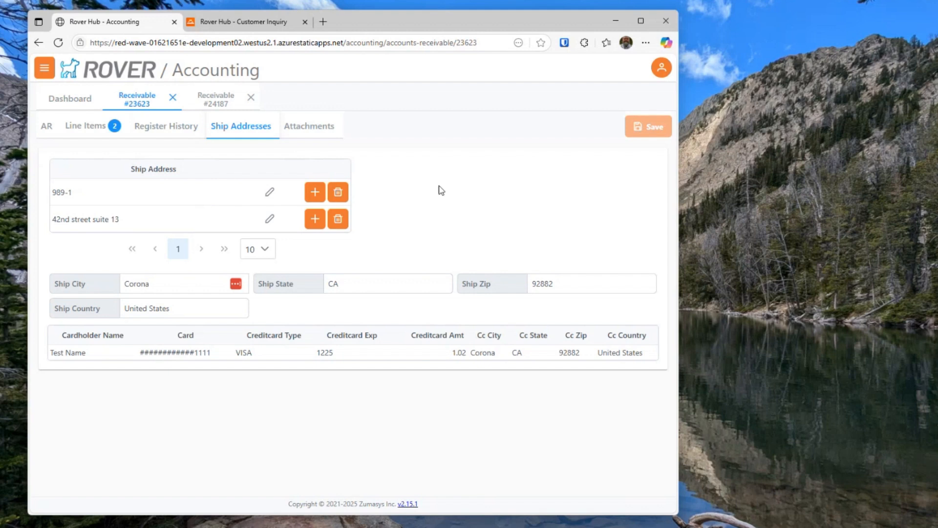
{"action": "left_click", "coordinate": [337, 136]}
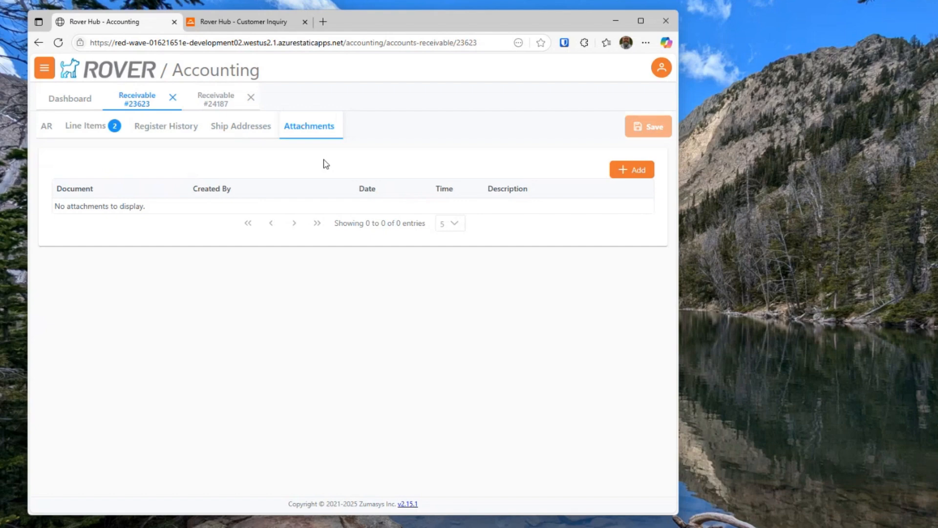
{"action": "left_click", "coordinate": [47, 126]}
{"action": "scroll", "coordinate": [287, 227], "scroll_direction": "up", "scroll_amount": 3}
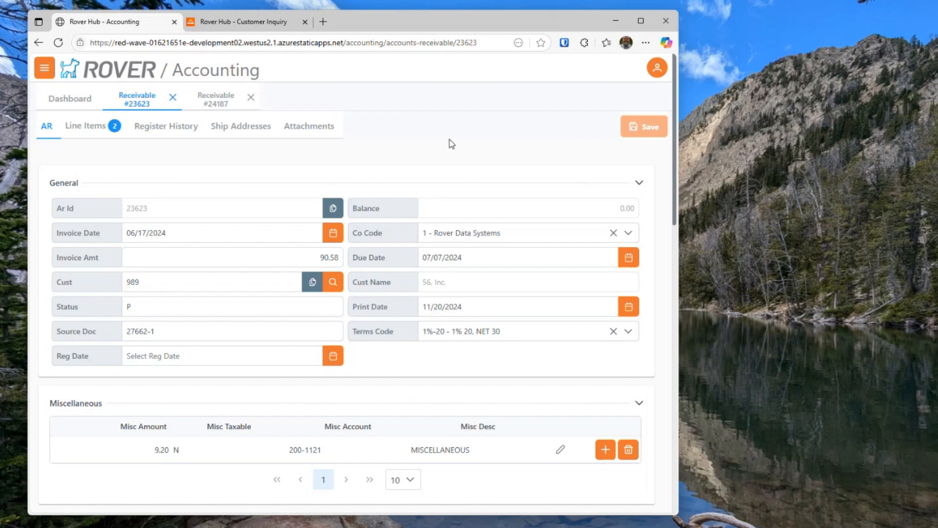
Step: Return to the accounting dashboard, widen the window, and show the receivables invoices for the 2024 range
{"action": "left_click", "coordinate": [52, 98]}
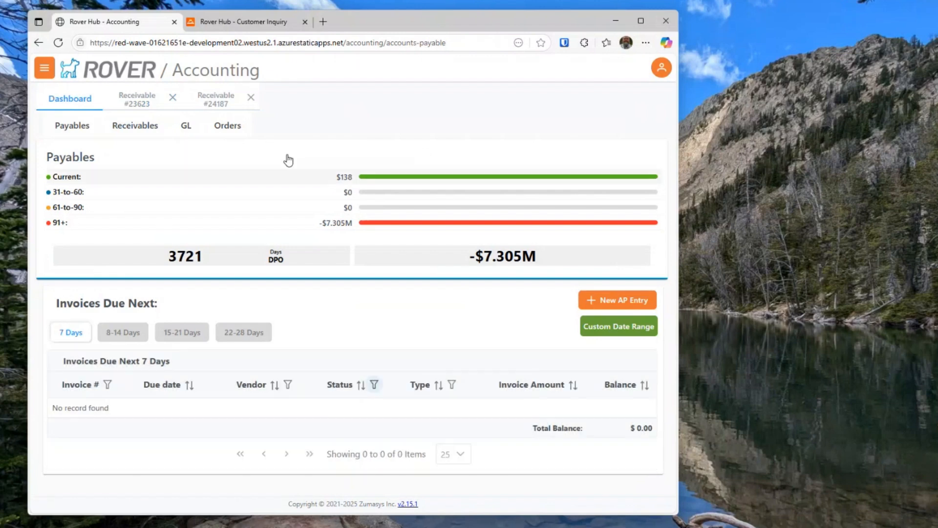
{"action": "left_click_drag", "start_coordinate": [678, 131], "coordinate": [890, 113]}
{"action": "left_click", "coordinate": [428, 141]}
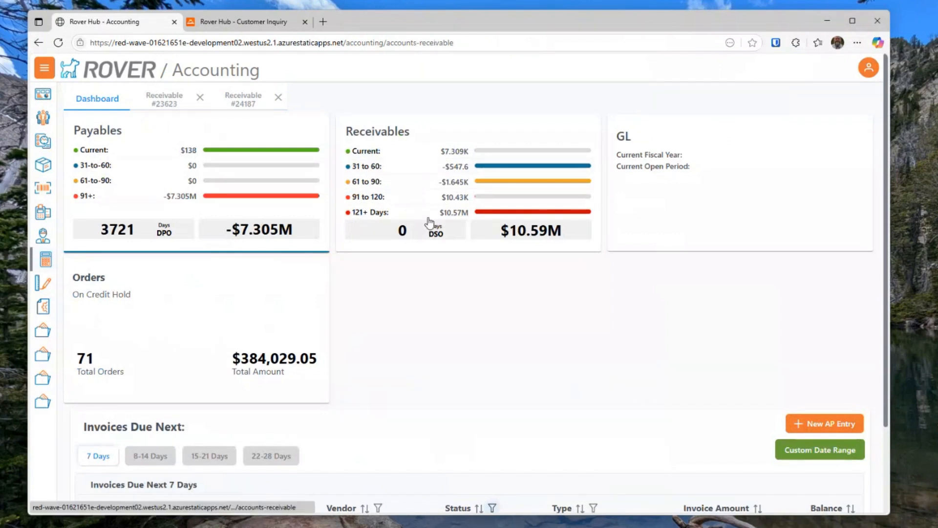
{"action": "scroll", "coordinate": [511, 334], "scroll_direction": "down", "scroll_amount": 2}
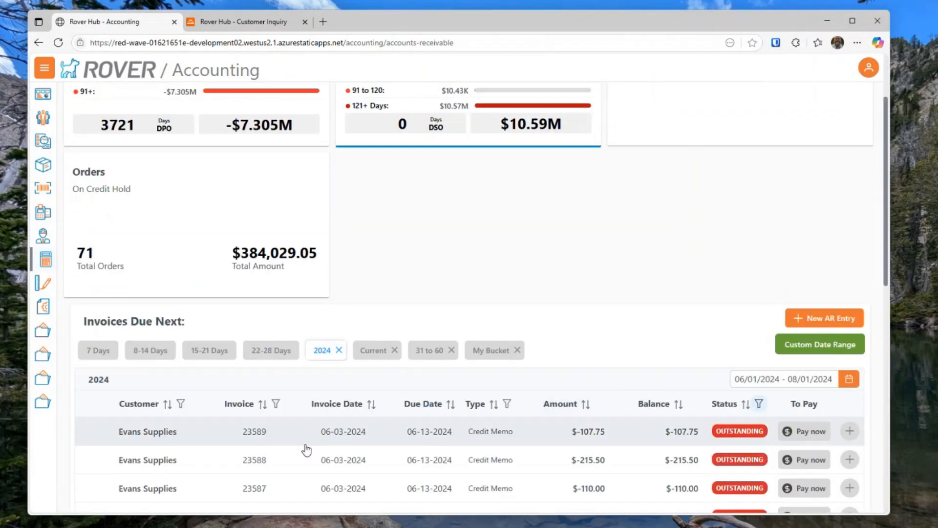
Step: Review the receivables dashboard and the row actions offered for Evans Supplies invoice 23589, closing them without choosing one
{"action": "left_click", "coordinate": [849, 431]}
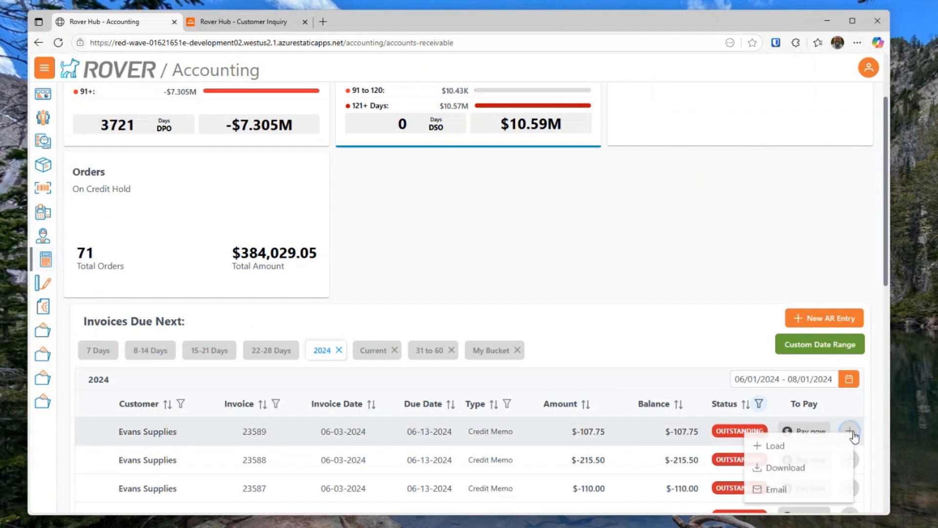
{"action": "left_click", "coordinate": [775, 449]}
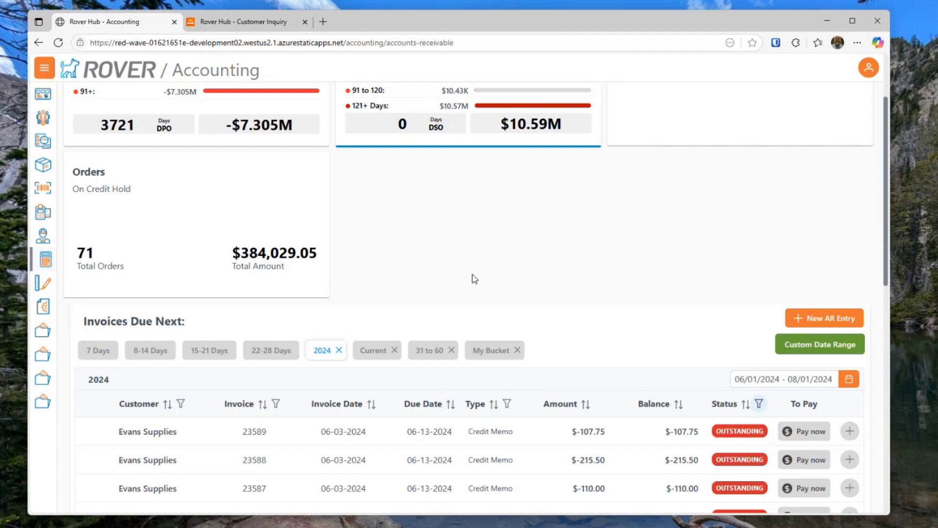
{"action": "scroll", "coordinate": [472, 279], "scroll_direction": "up", "scroll_amount": 2}
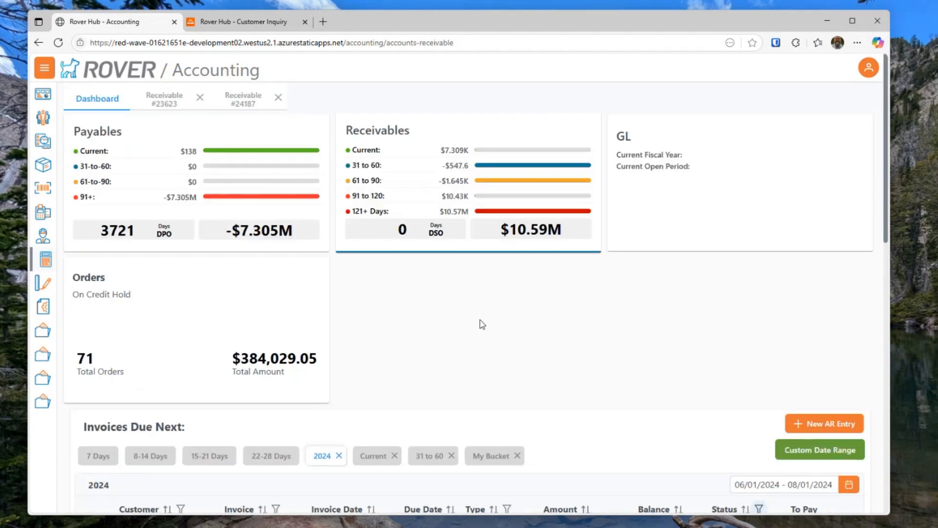
{"action": "scroll", "coordinate": [473, 300], "scroll_direction": "down", "scroll_amount": 4}
{"action": "scroll", "coordinate": [479, 339], "scroll_direction": "up", "scroll_amount": 4}
{"action": "scroll", "coordinate": [476, 342], "scroll_direction": "down", "scroll_amount": 2}
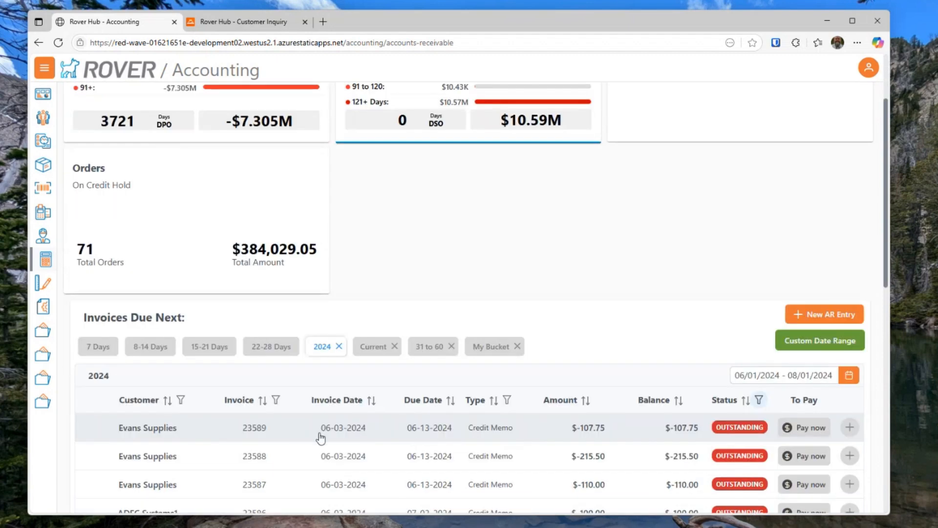
{"action": "left_click", "coordinate": [850, 428]}
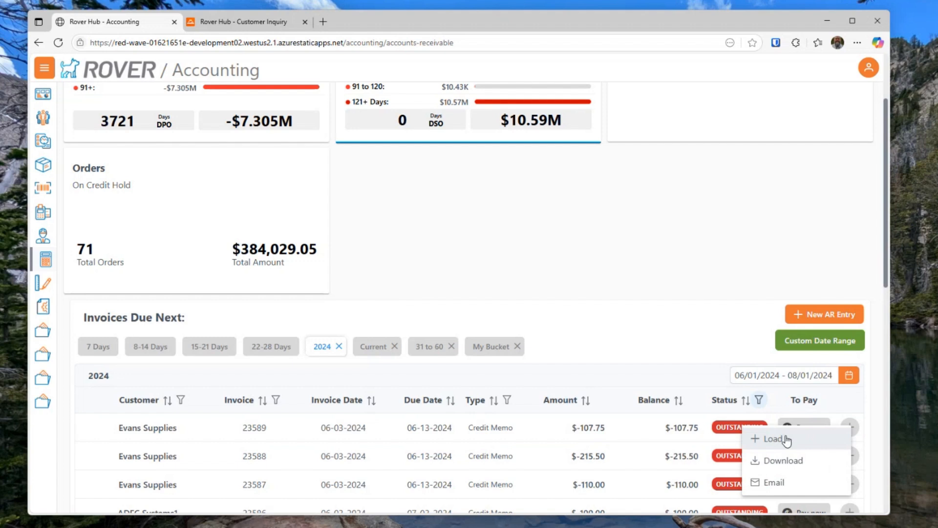
{"action": "left_click", "coordinate": [554, 285]}
{"action": "scroll", "coordinate": [449, 264], "scroll_direction": "up", "scroll_amount": 2}
{"action": "scroll", "coordinate": [342, 394], "scroll_direction": "up", "scroll_amount": 1}
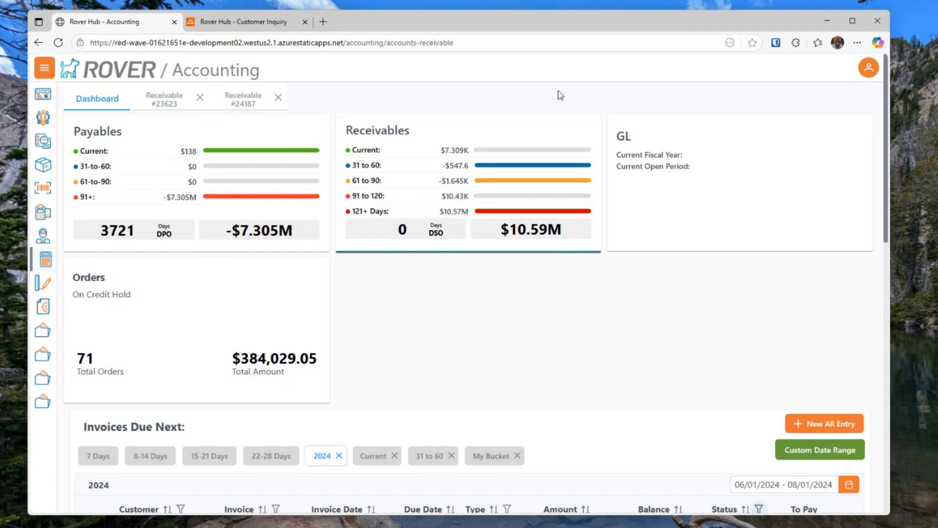
{"action": "left_click", "coordinate": [553, 3]}
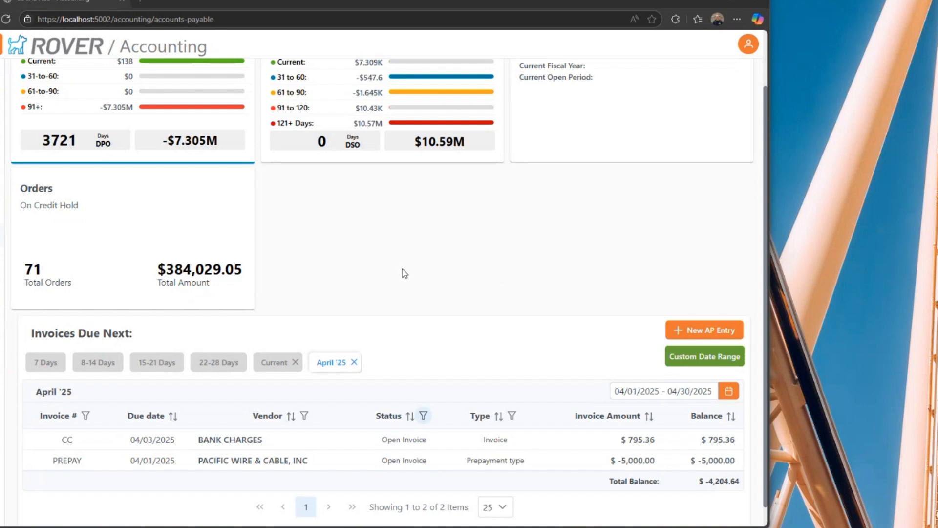
Step: Review the payables dashboard for the April '25 range and open the Bank Charges invoice
{"action": "scroll", "coordinate": [402, 270], "scroll_direction": "up", "scroll_amount": 2}
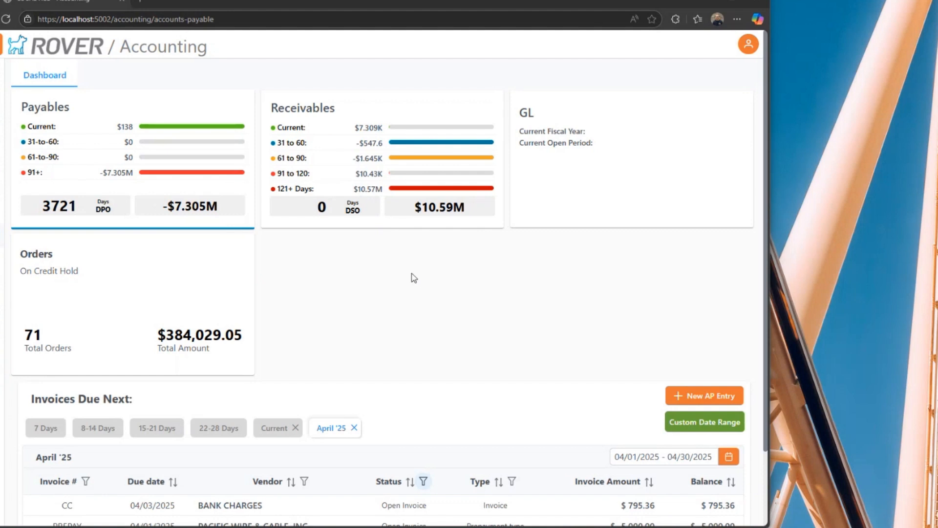
{"action": "scroll", "coordinate": [410, 232], "scroll_direction": "down", "scroll_amount": 1}
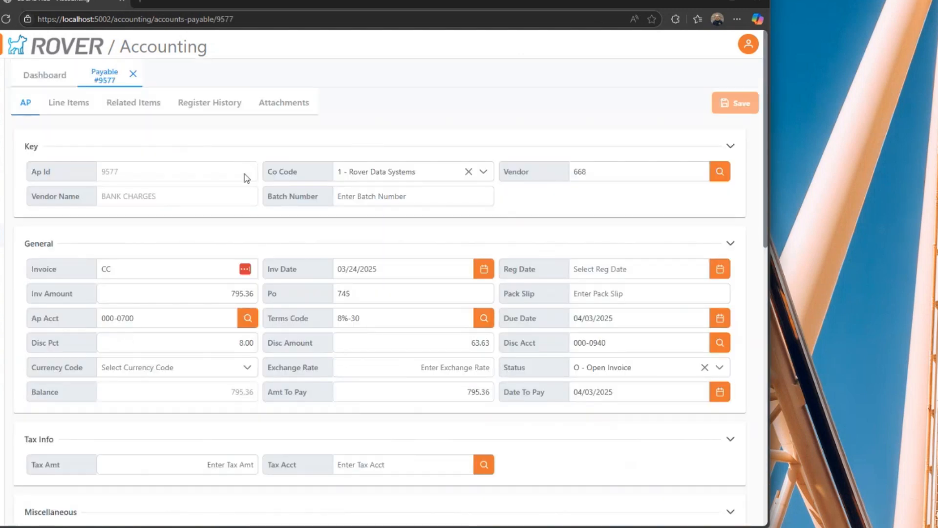
Step: Collapse and re-expand the Key and General sections of payable #9577
{"action": "left_click", "coordinate": [110, 148]}
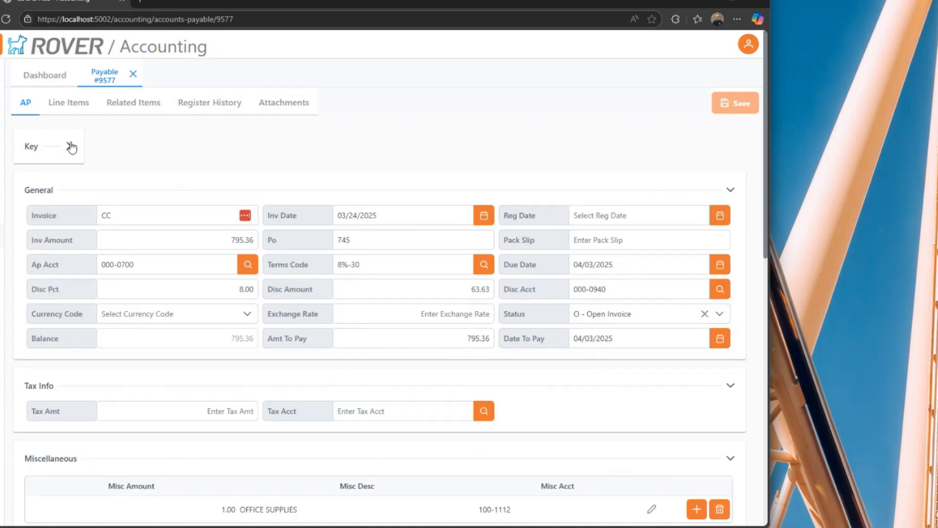
{"action": "left_click", "coordinate": [72, 146]}
{"action": "left_click", "coordinate": [58, 148]}
{"action": "left_click", "coordinate": [63, 193]}
{"action": "left_click", "coordinate": [68, 147]}
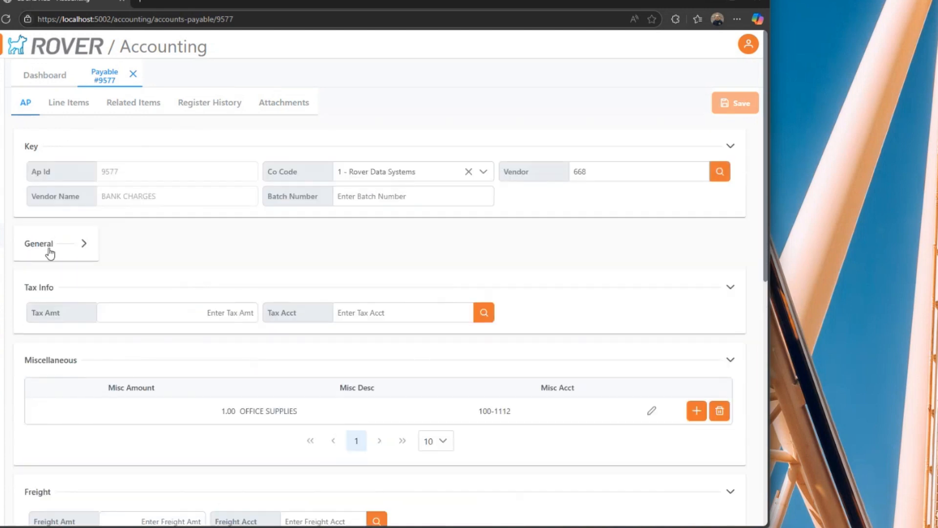
{"action": "left_click", "coordinate": [49, 250]}
Step: Examine the payable's AP sections from General down to Notes, and its Line Items page
{"action": "scroll", "coordinate": [219, 263], "scroll_direction": "down", "scroll_amount": 5}
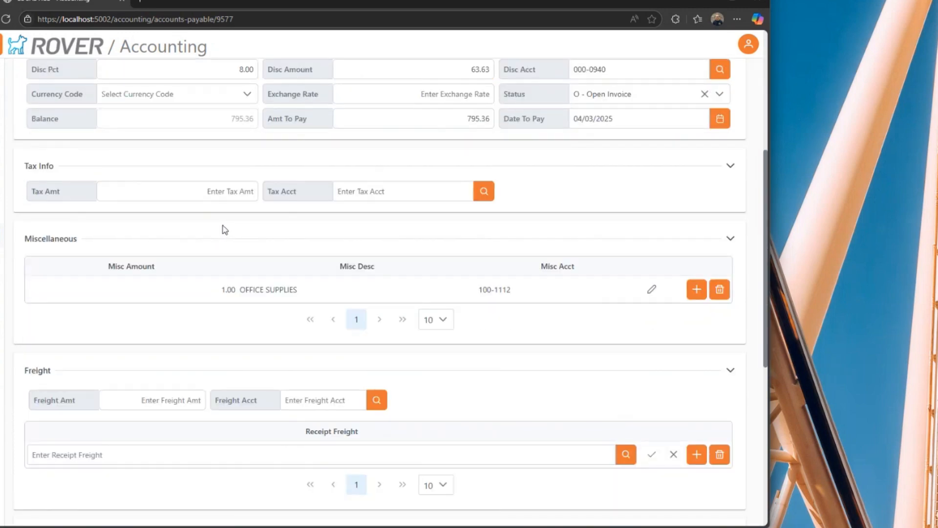
{"action": "scroll", "coordinate": [244, 278], "scroll_direction": "down", "scroll_amount": 3}
{"action": "scroll", "coordinate": [278, 258], "scroll_direction": "down", "scroll_amount": 3}
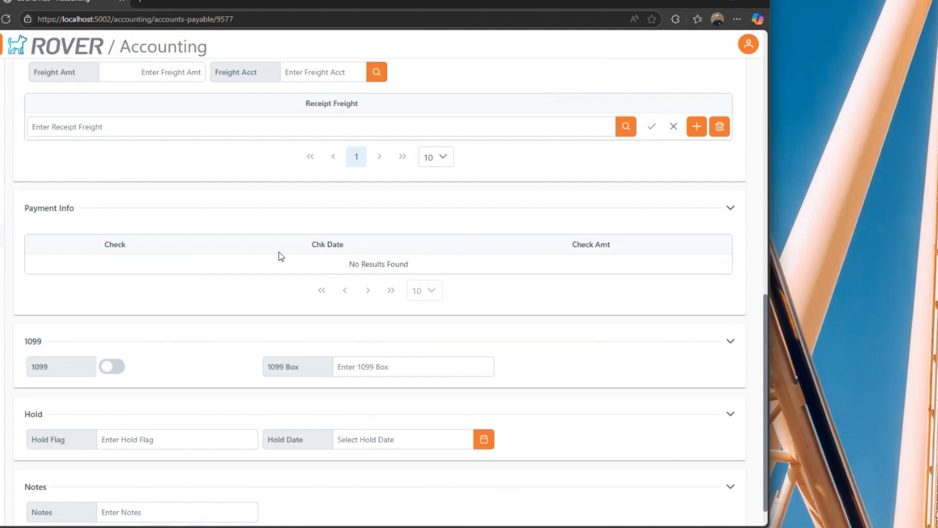
{"action": "scroll", "coordinate": [279, 252], "scroll_direction": "down", "scroll_amount": 1}
{"action": "scroll", "coordinate": [274, 254], "scroll_direction": "up", "scroll_amount": 10}
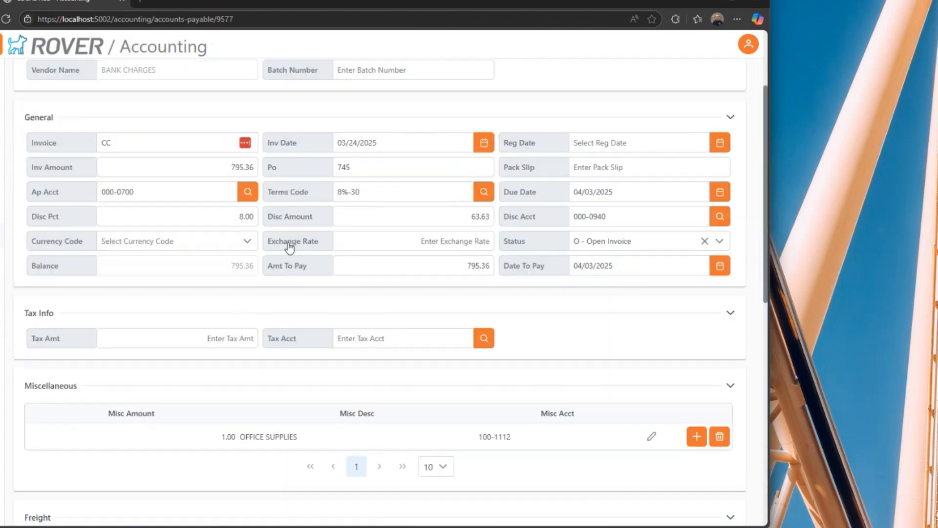
{"action": "scroll", "coordinate": [289, 248], "scroll_direction": "up", "scroll_amount": 3}
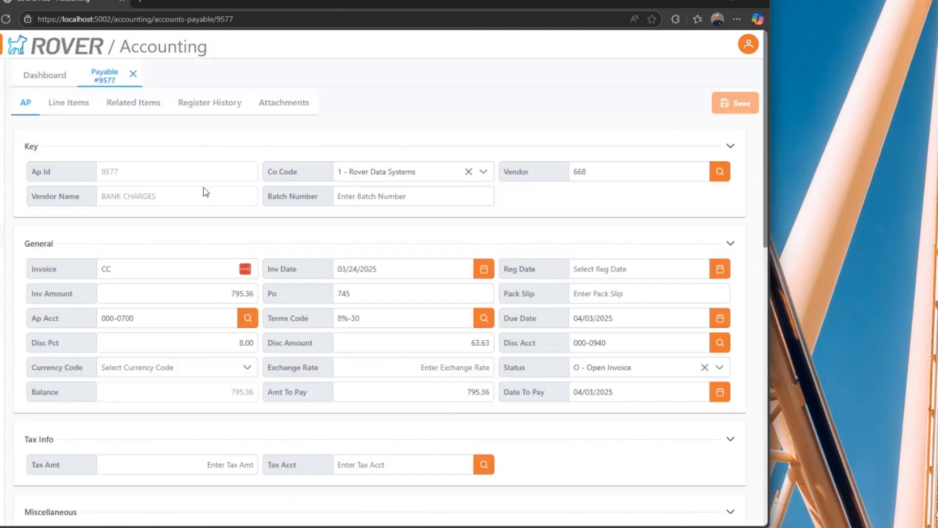
{"action": "left_click", "coordinate": [85, 106]}
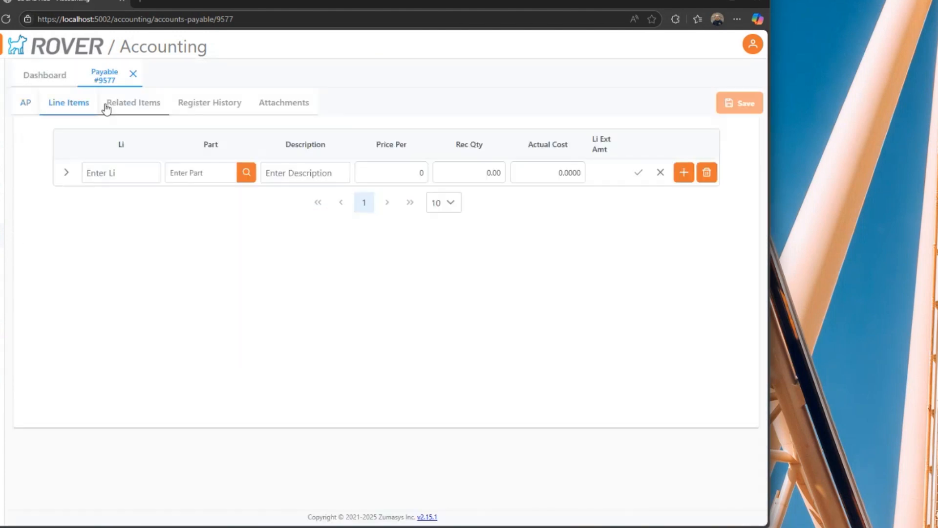
Step: Show the payable's related items, sort them by related AP invoice date, and inspect the Related Ap filter without applying it
{"action": "left_click", "coordinate": [136, 108]}
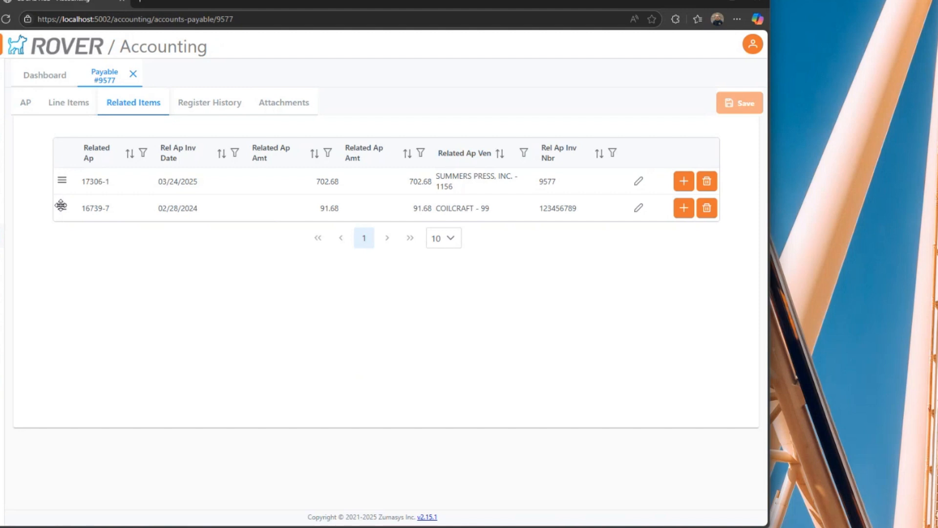
{"action": "mouse_move", "coordinate": [60, 206]}
{"action": "left_mouse_down"}
{"action": "mouse_move", "coordinate": [60, 178]}
{"action": "mouse_move", "coordinate": [67, 216]}
{"action": "left_mouse_up"}
{"action": "left_click", "coordinate": [220, 153]}
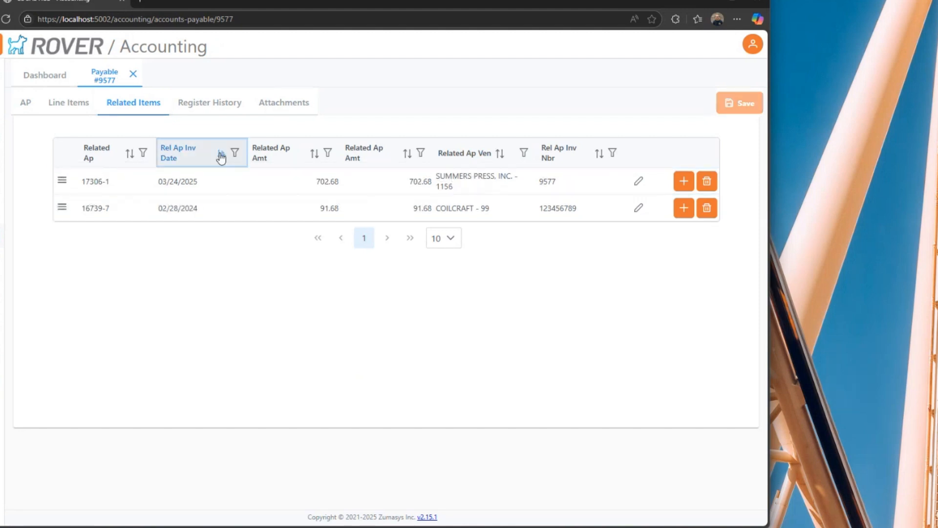
{"action": "left_click", "coordinate": [143, 153]}
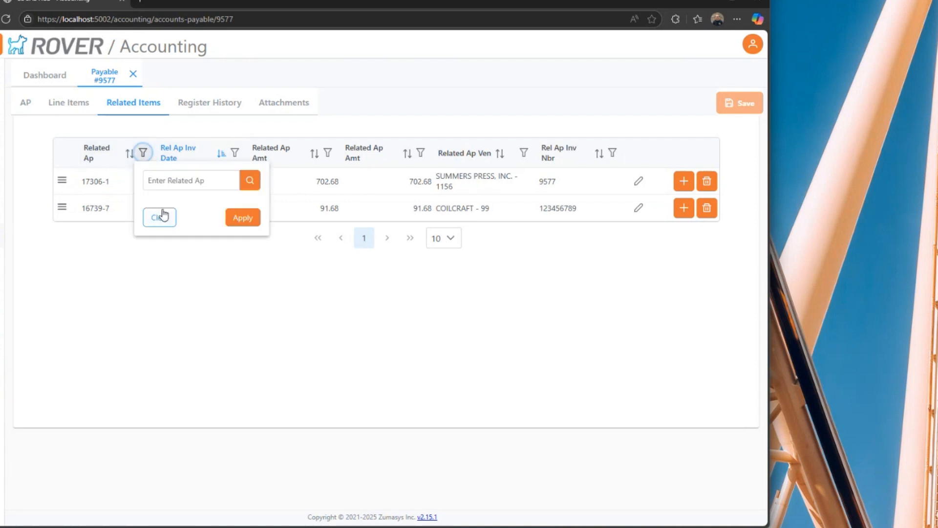
{"action": "left_click", "coordinate": [171, 230]}
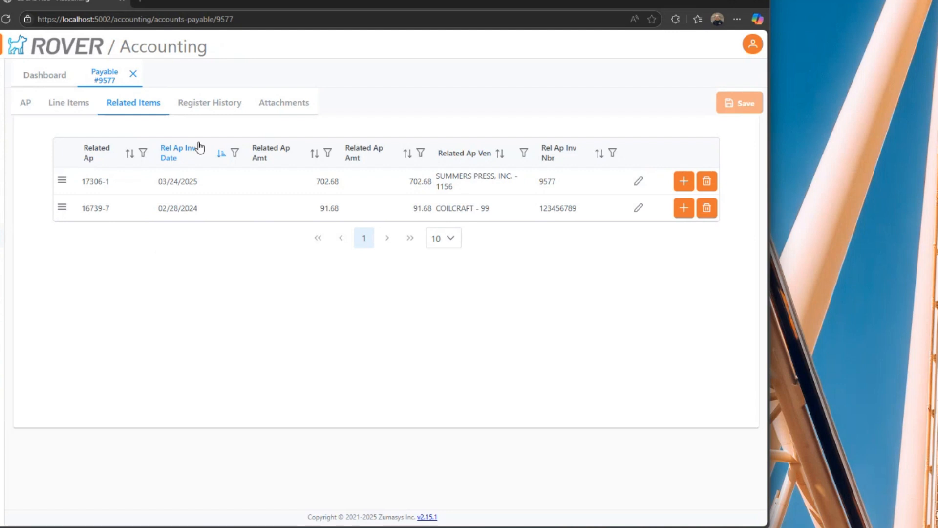
Step: Review the payable's register history and attachments, and return to the accounting dashboard
{"action": "left_click", "coordinate": [204, 116]}
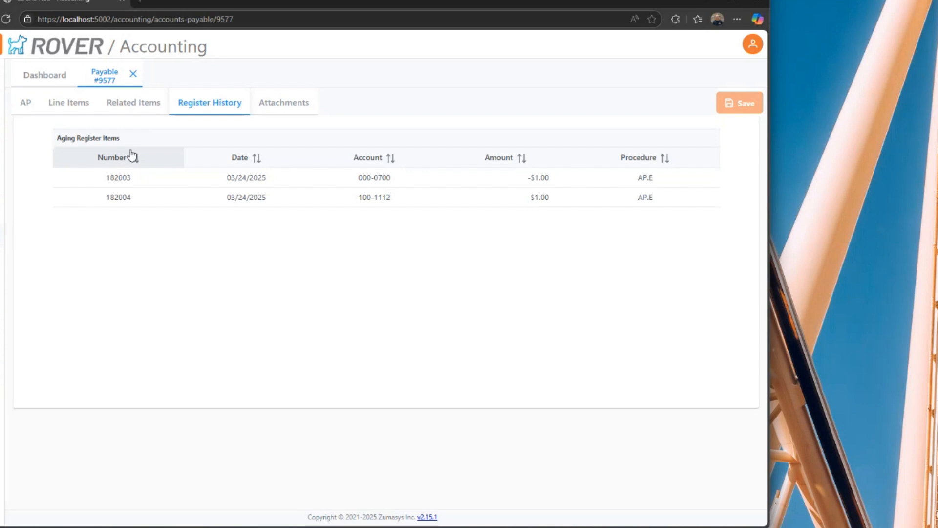
{"action": "left_click", "coordinate": [275, 106]}
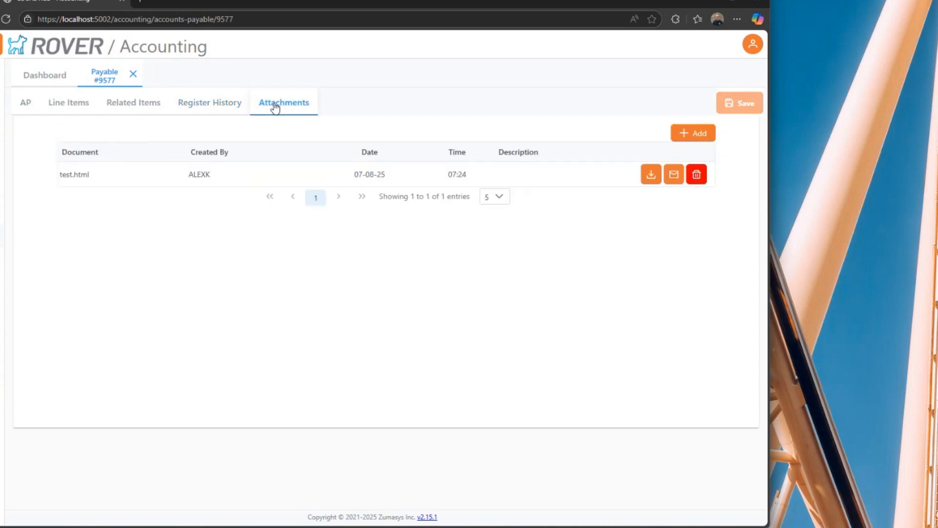
{"action": "left_click", "coordinate": [34, 73]}
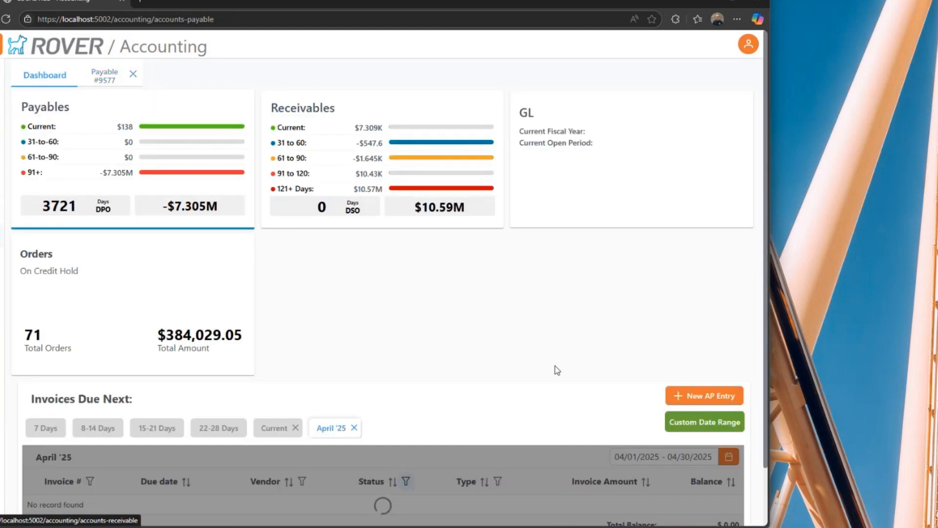
Step: Start a new AP entry with Co Code 1 - Rover Data Systems and vendor 79
{"action": "left_click", "coordinate": [728, 398]}
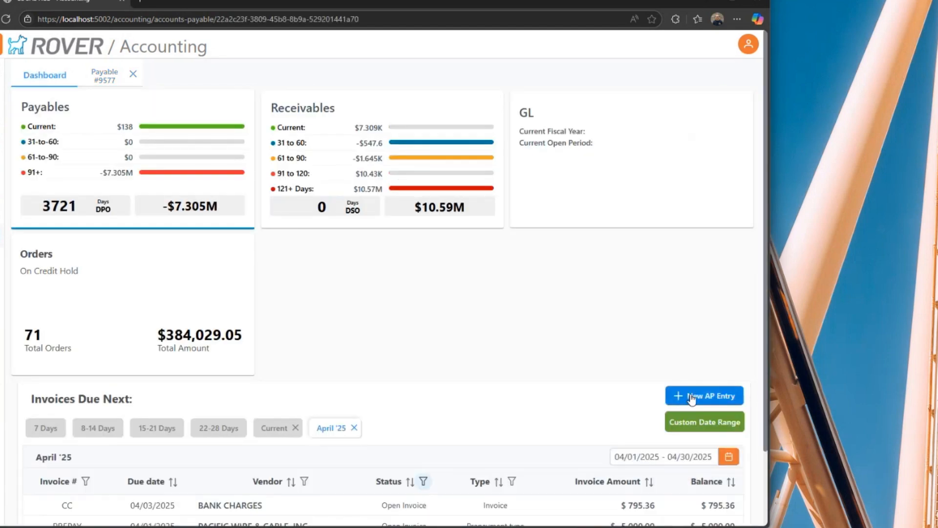
{"action": "left_click", "coordinate": [375, 179]}
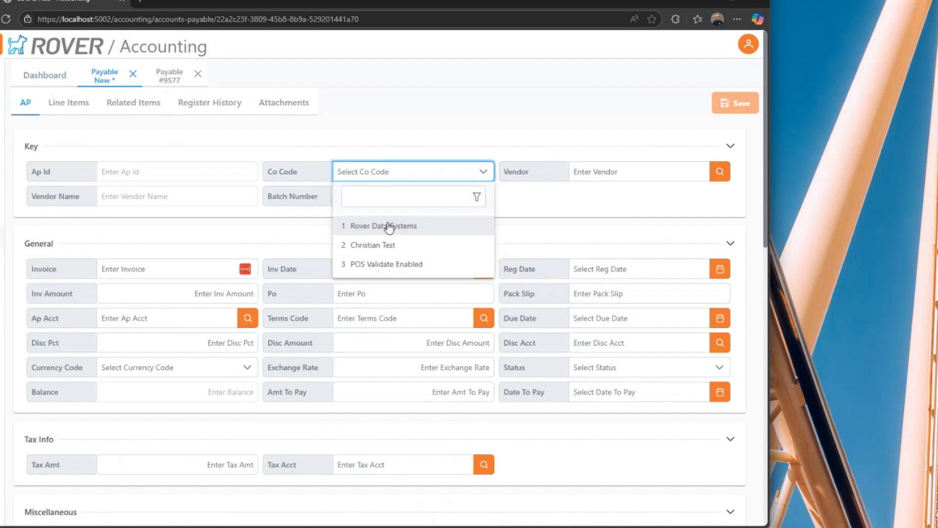
{"action": "left_click", "coordinate": [387, 225]}
{"action": "left_click", "coordinate": [608, 172]}
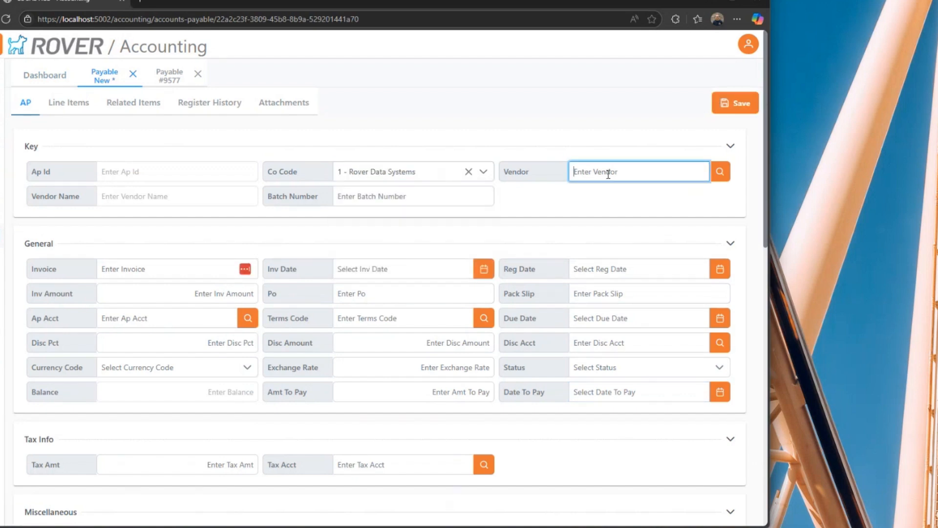
{"action": "type", "text": "79"}
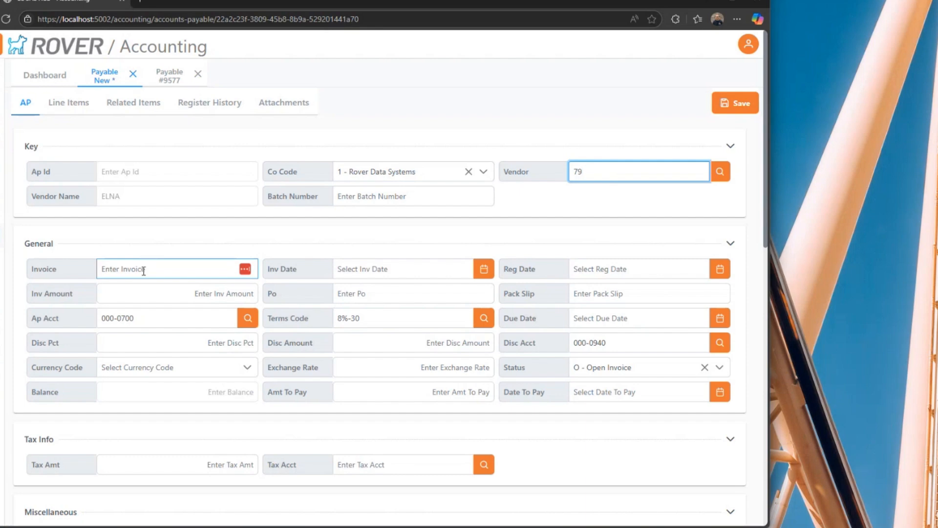
Step: Set the new payable's Ap Acct to the FREIGHT TEST account, found by looking up accounts by the description "test"
{"action": "scroll", "coordinate": [143, 271], "scroll_direction": "down", "scroll_amount": 5}
{"action": "scroll", "coordinate": [199, 241], "scroll_direction": "down", "scroll_amount": 6}
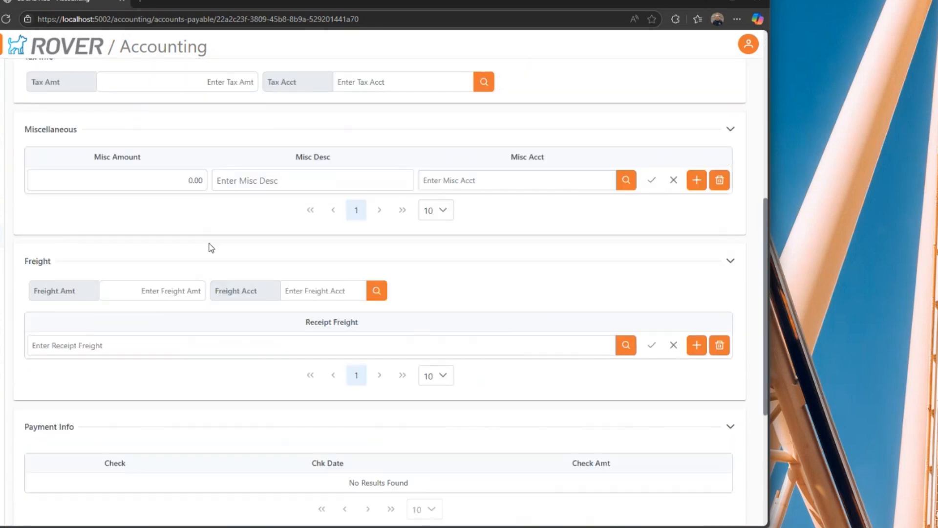
{"action": "scroll", "coordinate": [208, 239], "scroll_direction": "up", "scroll_amount": 5}
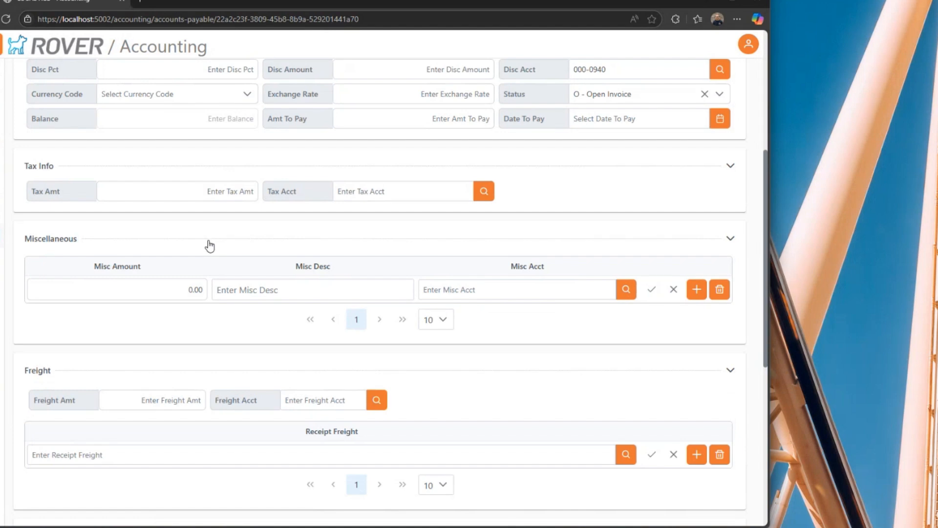
{"action": "scroll", "coordinate": [209, 243], "scroll_direction": "up", "scroll_amount": 6}
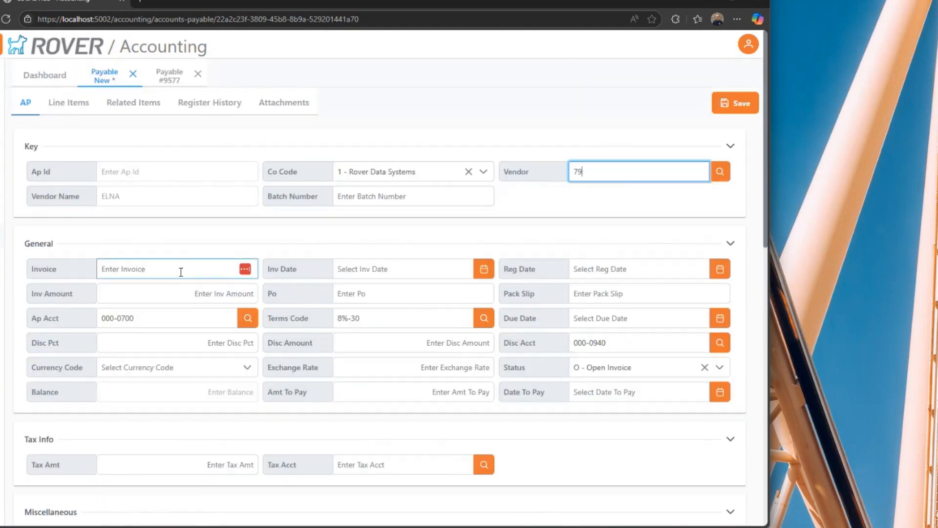
{"action": "left_click", "coordinate": [247, 320]}
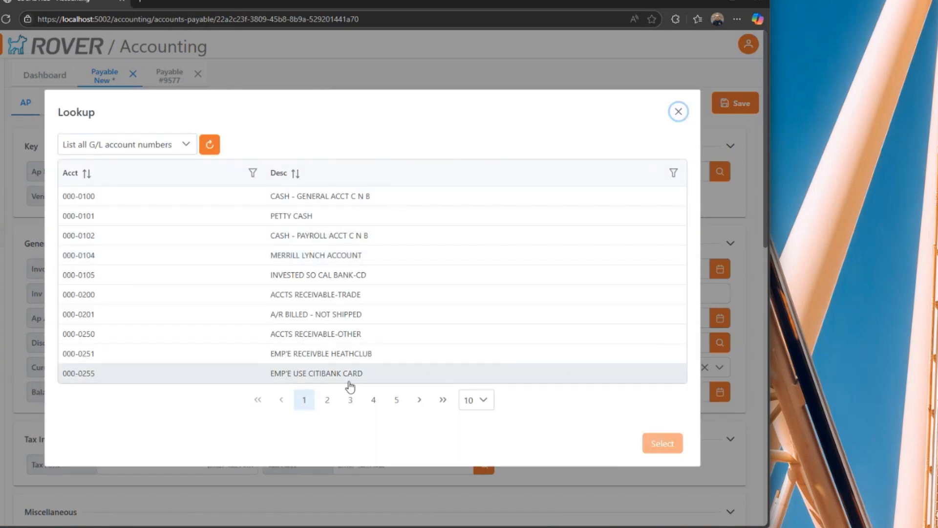
{"action": "left_click", "coordinate": [141, 145]}
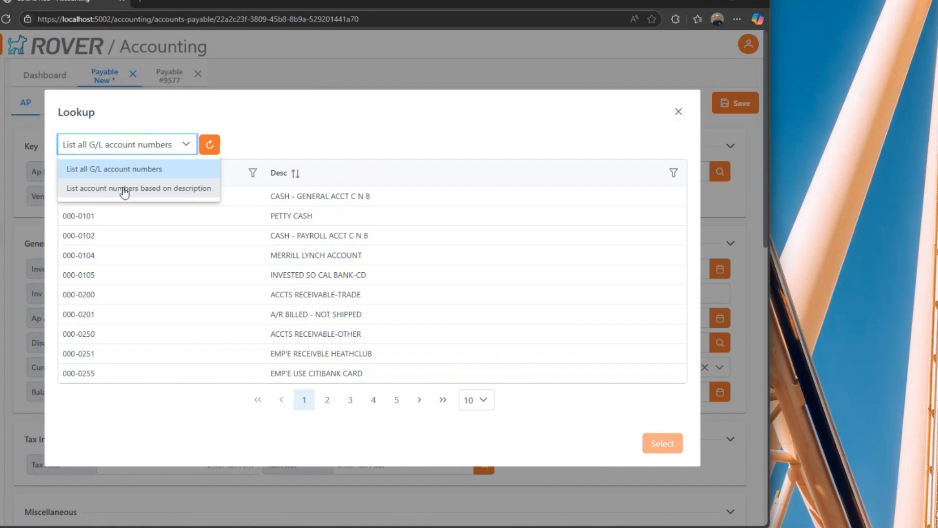
{"action": "left_click", "coordinate": [124, 188]}
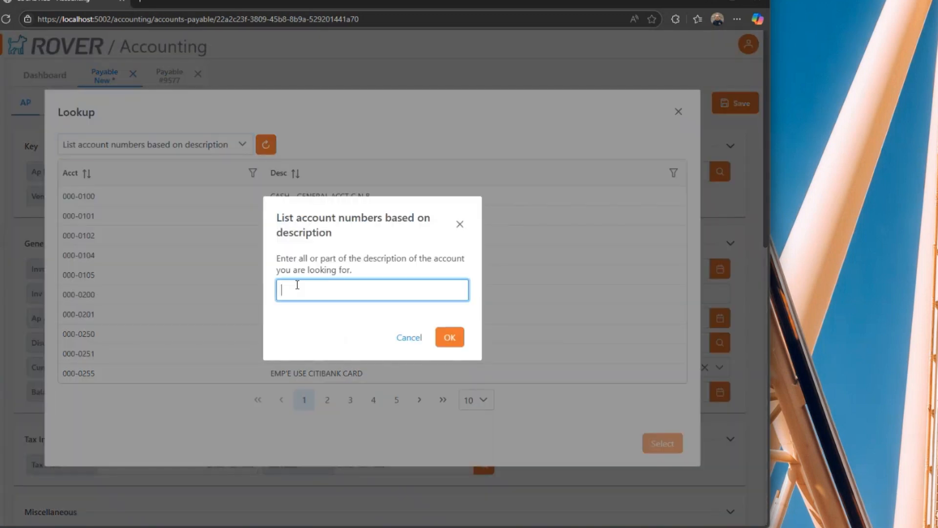
{"action": "type", "text": "test"}
{"action": "left_click", "coordinate": [438, 330]}
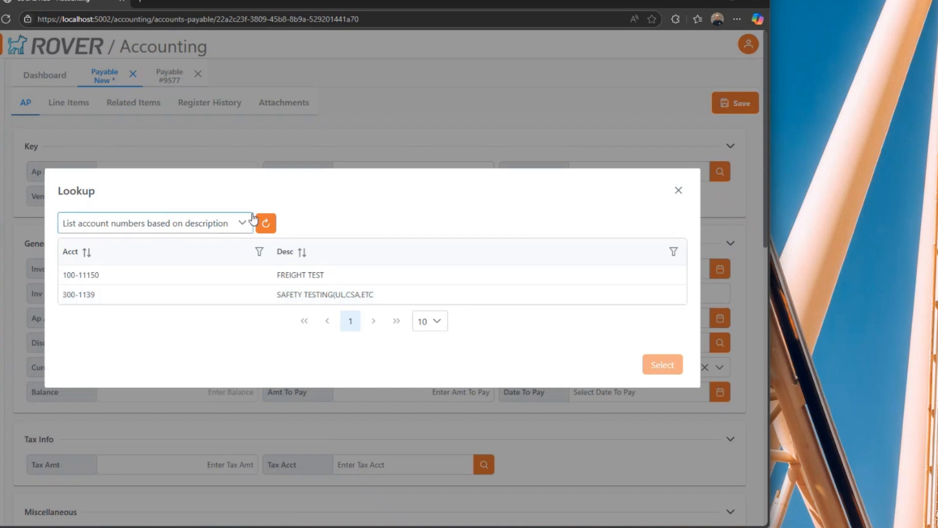
{"action": "left_click", "coordinate": [346, 284]}
{"action": "left_click", "coordinate": [662, 365]}
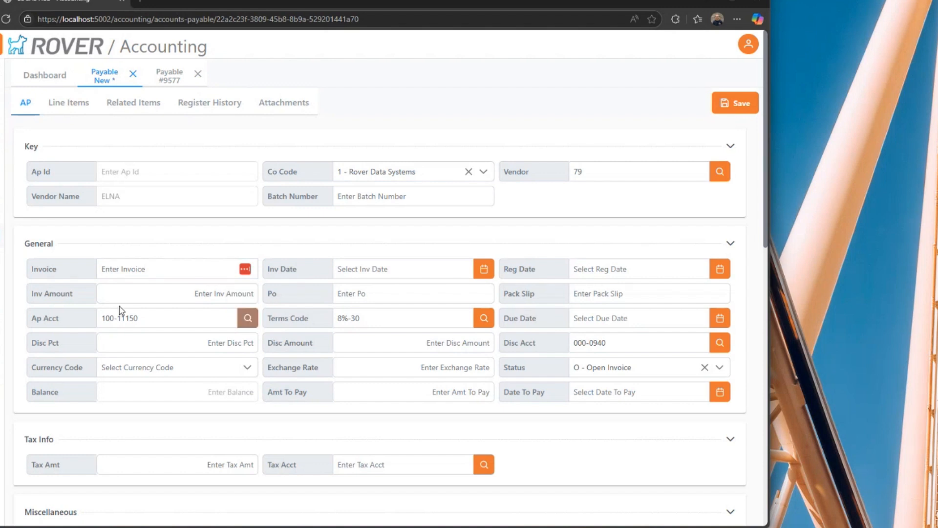
Step: View the available terms codes in the new payable's Terms Code lookup, closing it without choosing one
{"action": "left_click", "coordinate": [121, 318]}
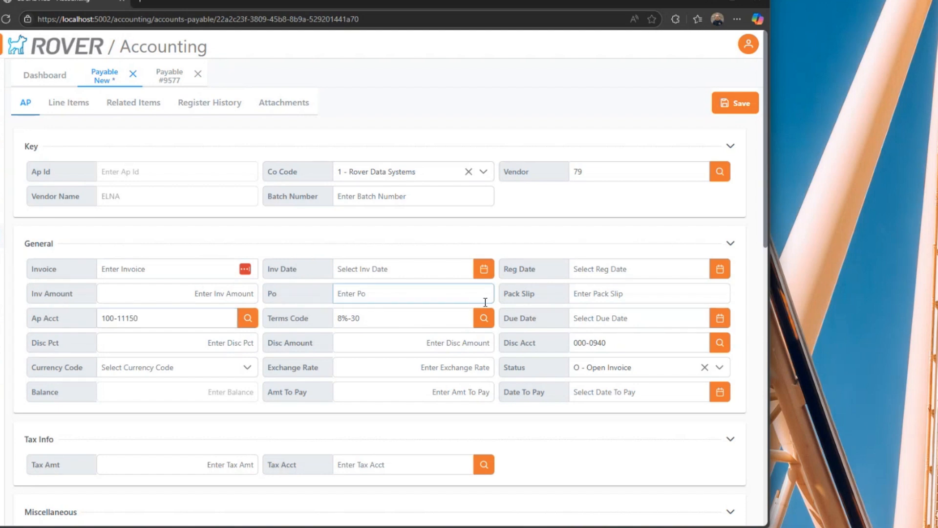
{"action": "left_click", "coordinate": [484, 320]}
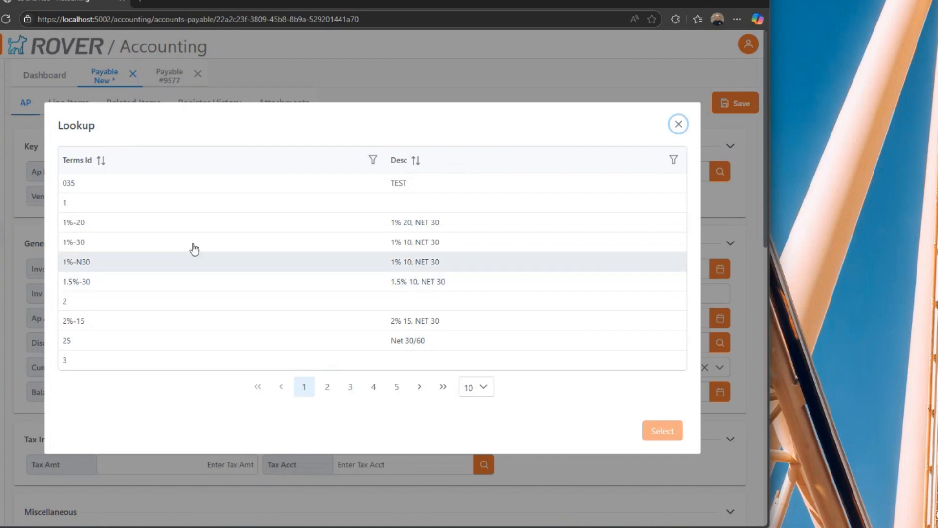
{"action": "left_click", "coordinate": [678, 126]}
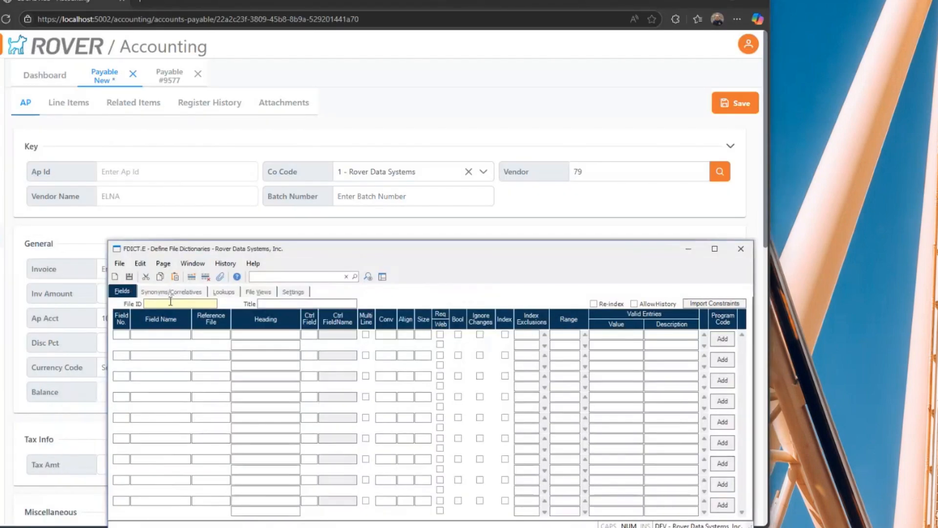
Step: In the FDICT.E file dictionary window, load the AP file and view its lookup definitions, then return to the new payable
{"action": "type", "text": "AP"}
{"action": "key", "text": "Tab"}
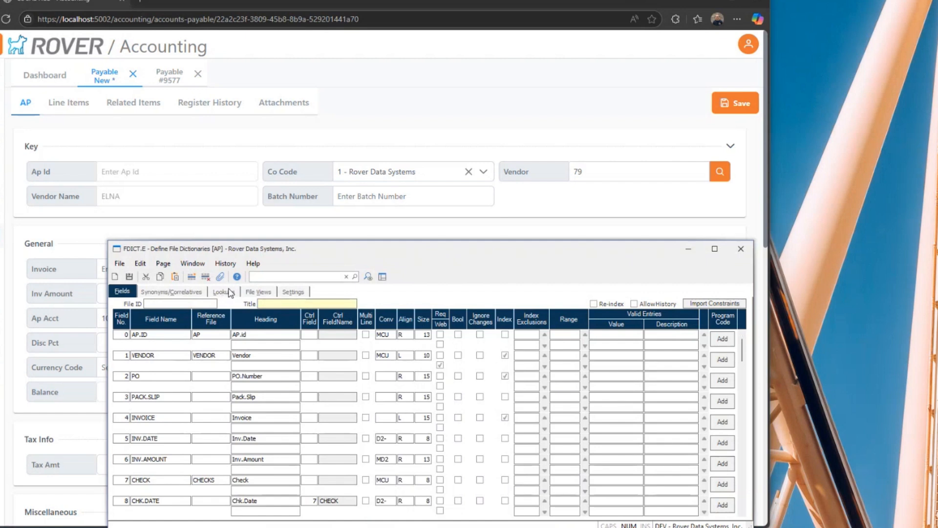
{"action": "left_click", "coordinate": [230, 292]}
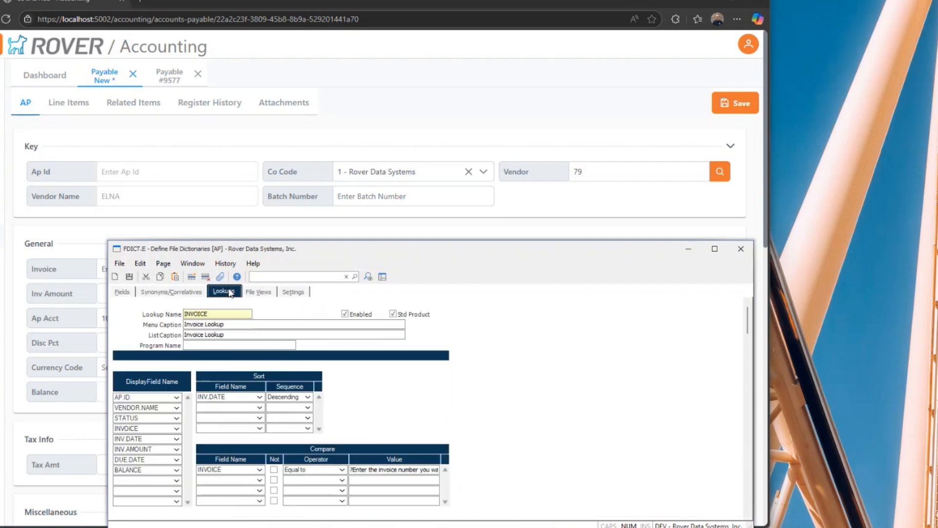
{"action": "left_click", "coordinate": [547, 99]}
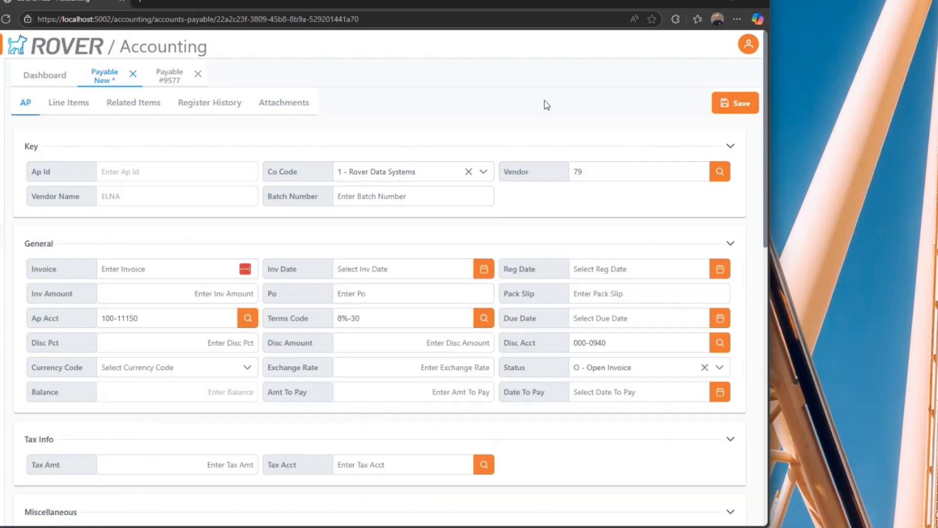
{"action": "left_click", "coordinate": [575, 171]}
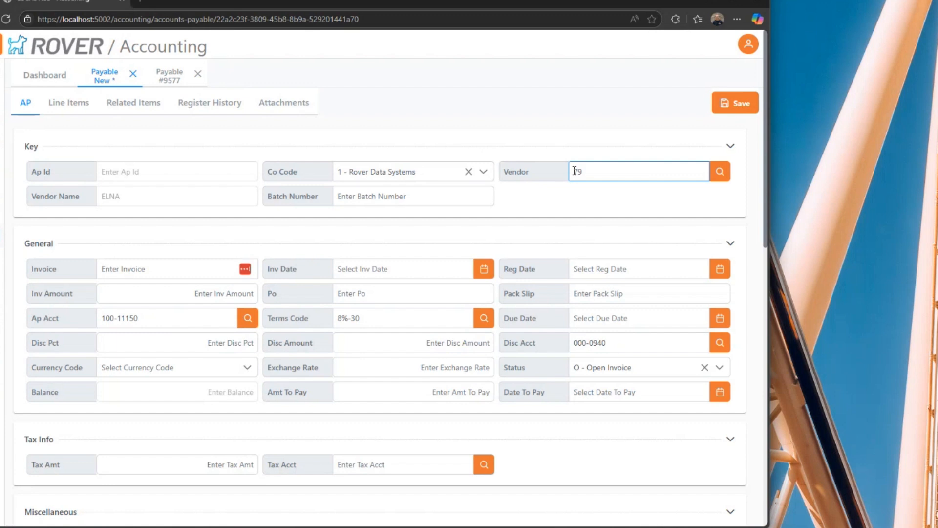
{"action": "key", "text": "Tab"}
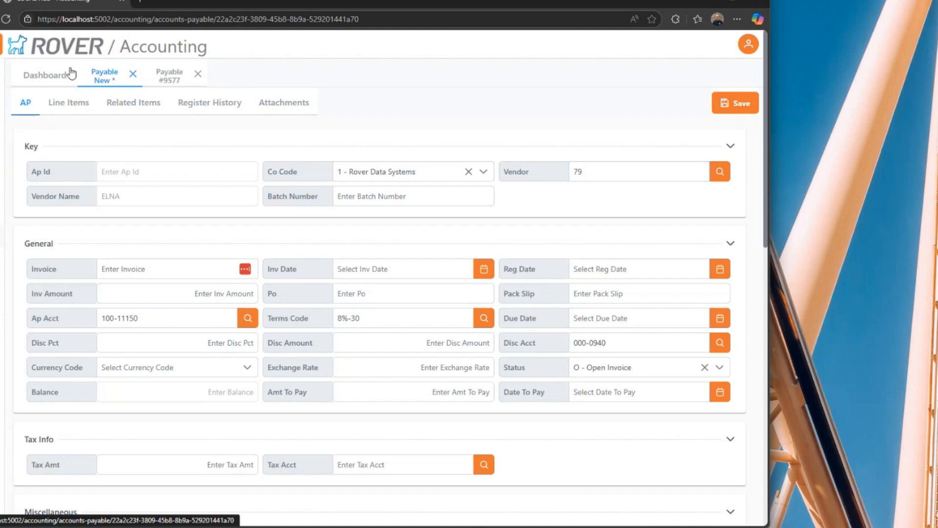
Step: Show the current receivables invoices on the dashboard and open receivable #24137 for 56, Inc
{"action": "left_click", "coordinate": [39, 73]}
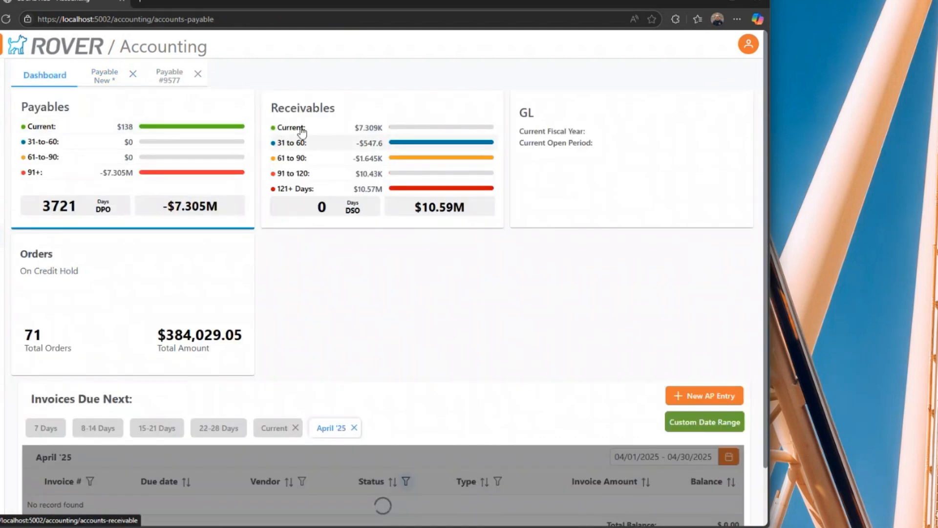
{"action": "left_click", "coordinate": [314, 222]}
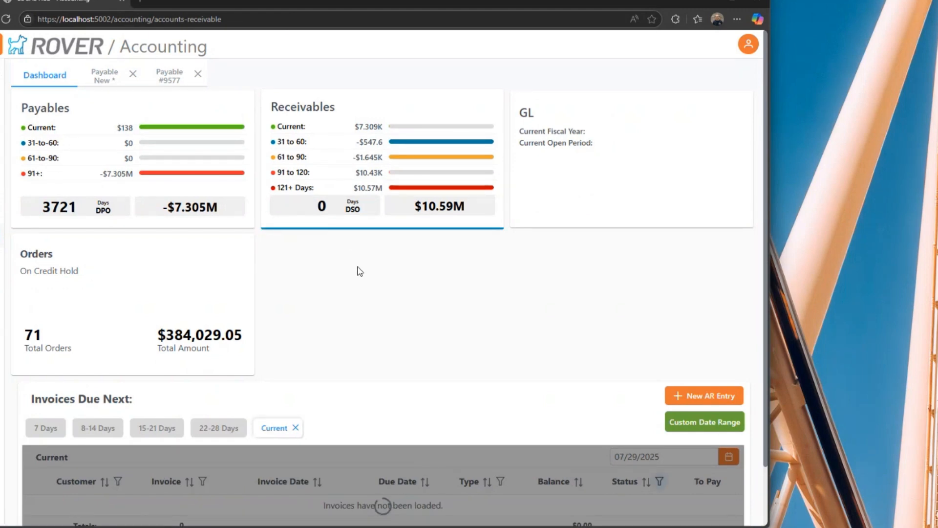
{"action": "scroll", "coordinate": [359, 271], "scroll_direction": "down", "scroll_amount": 2}
{"action": "left_click", "coordinate": [355, 398]}
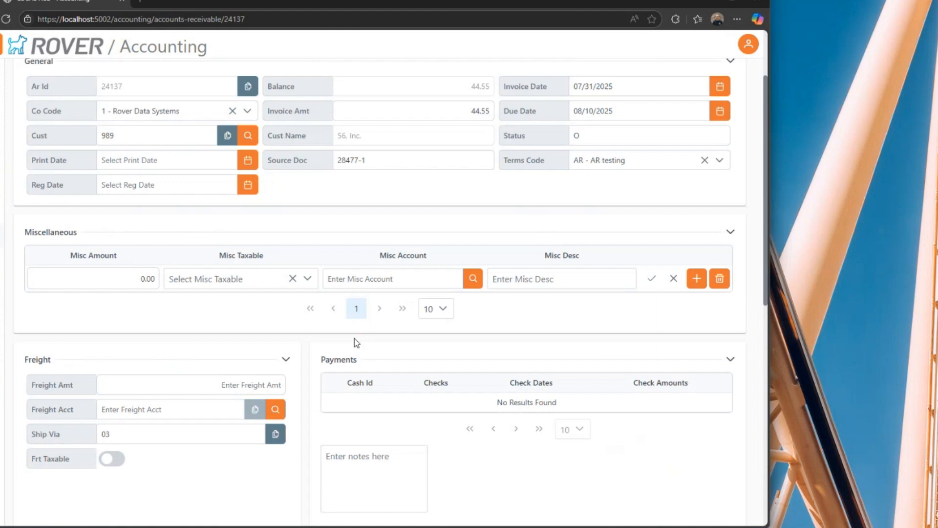
Step: Compare receivable #24137's main AR page with payable #9577's AP page, ending on the receivable
{"action": "scroll", "coordinate": [312, 308], "scroll_direction": "up", "scroll_amount": 2}
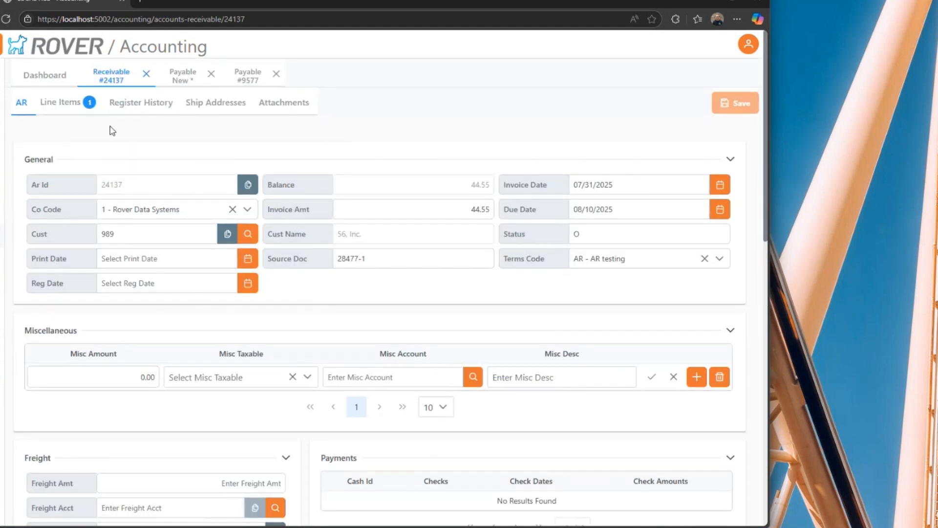
{"action": "left_click", "coordinate": [242, 78]}
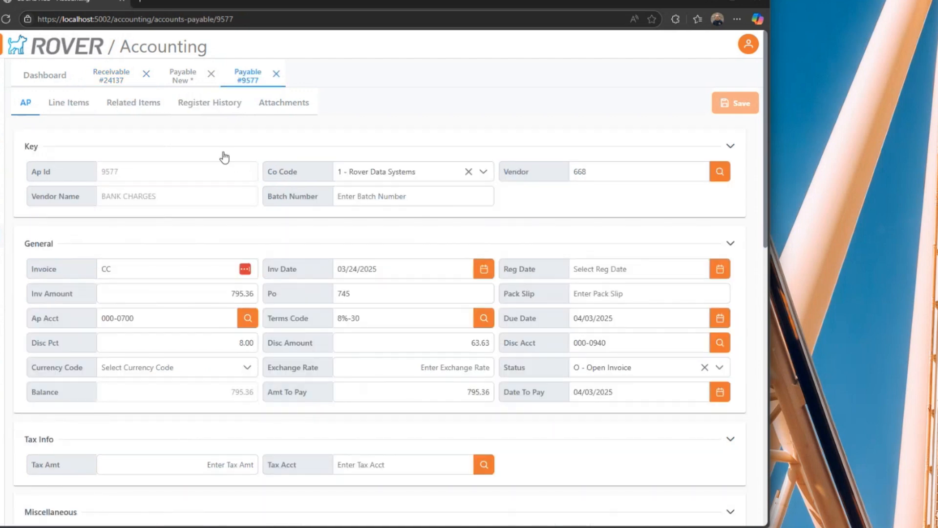
{"action": "left_click", "coordinate": [111, 80]}
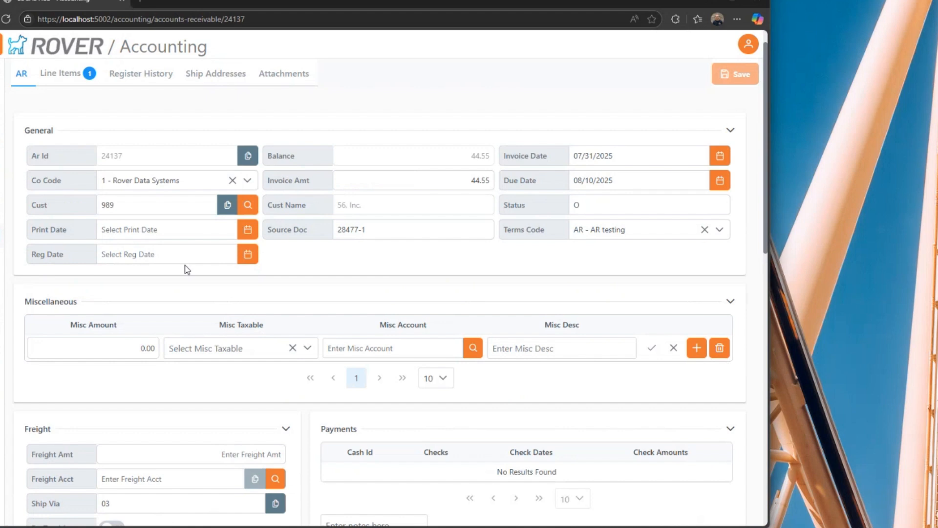